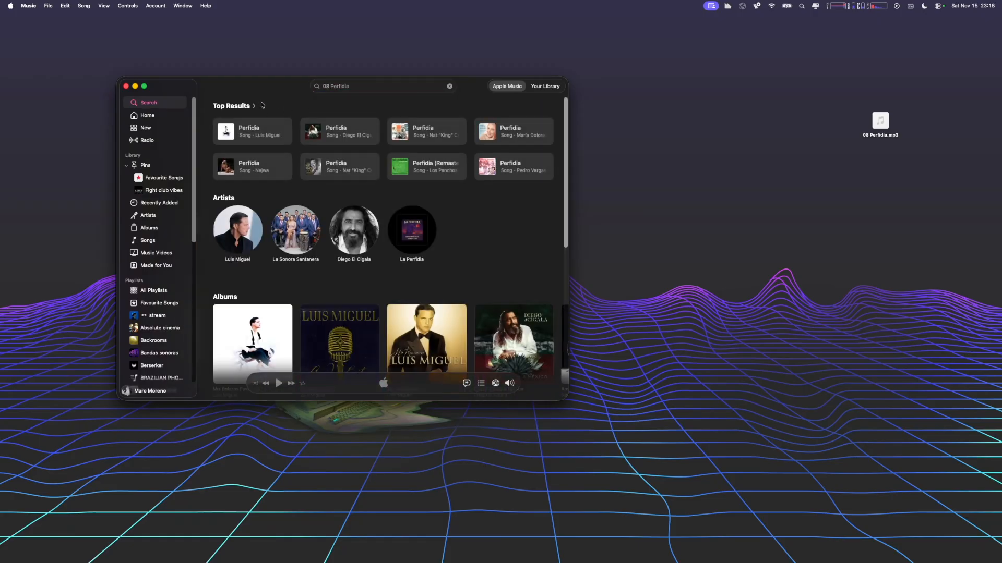
Look through the Apple Music search results for 08 Perfidia, clear the search, and shift the window slightly.
{"action": "scroll", "coordinate": [398, 300], "scroll_direction": "down", "scroll_amount": 2}
{"action": "scroll", "coordinate": [397, 299], "scroll_direction": "down", "scroll_amount": 5}
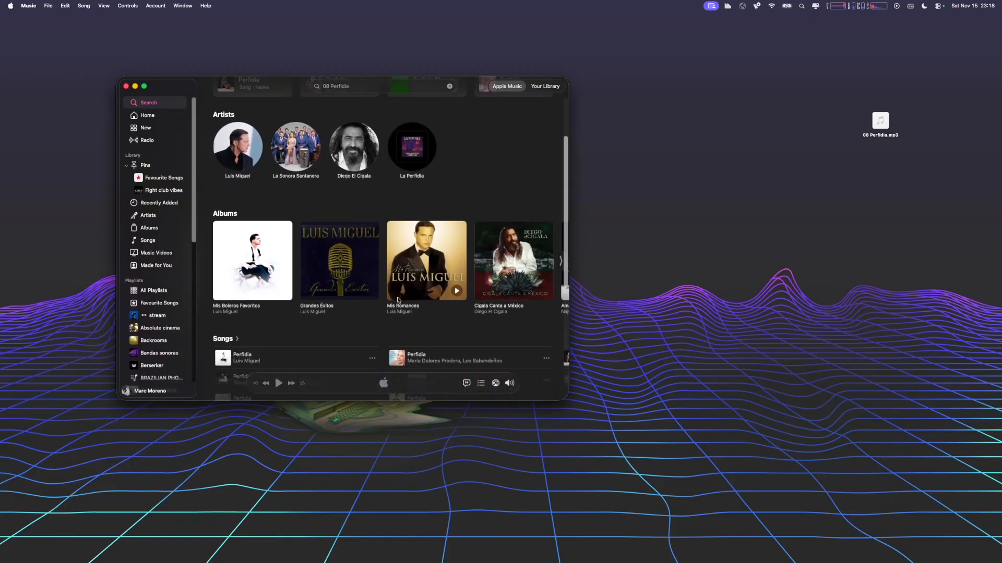
{"action": "scroll", "coordinate": [398, 375], "scroll_direction": "down", "scroll_amount": 4}
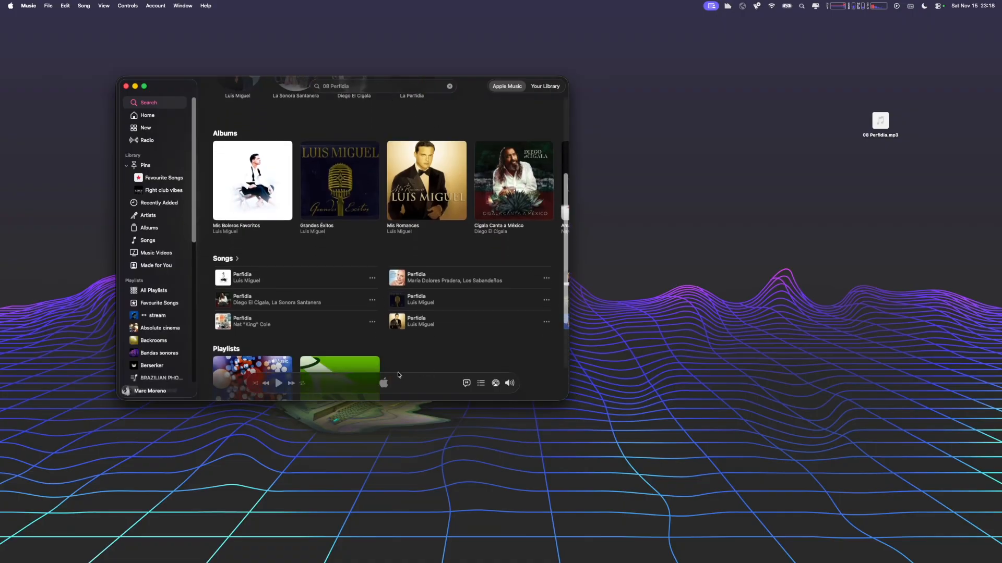
{"action": "scroll", "coordinate": [398, 375], "scroll_direction": "up", "scroll_amount": 10}
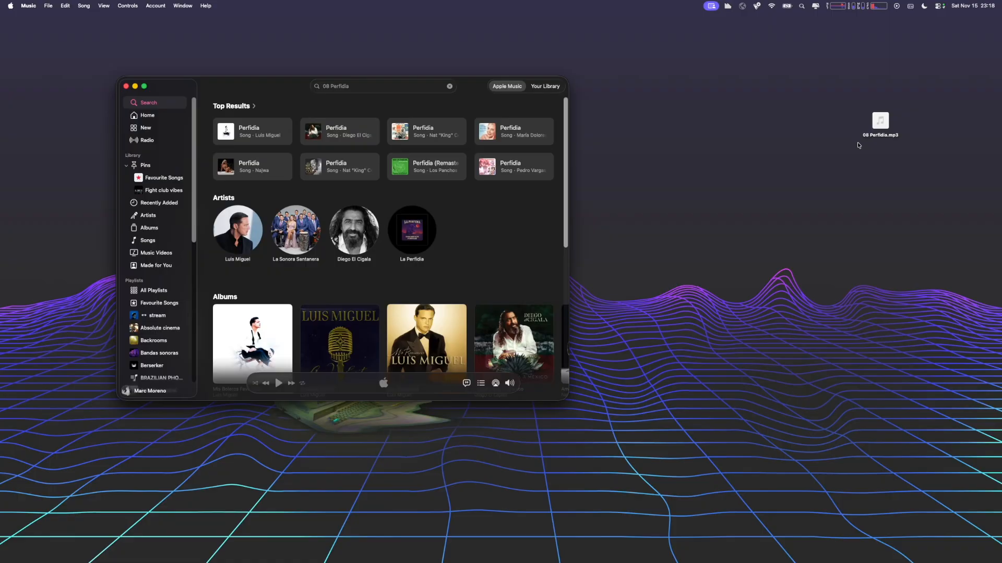
{"action": "left_click", "coordinate": [446, 90]}
{"action": "left_click", "coordinate": [450, 87]}
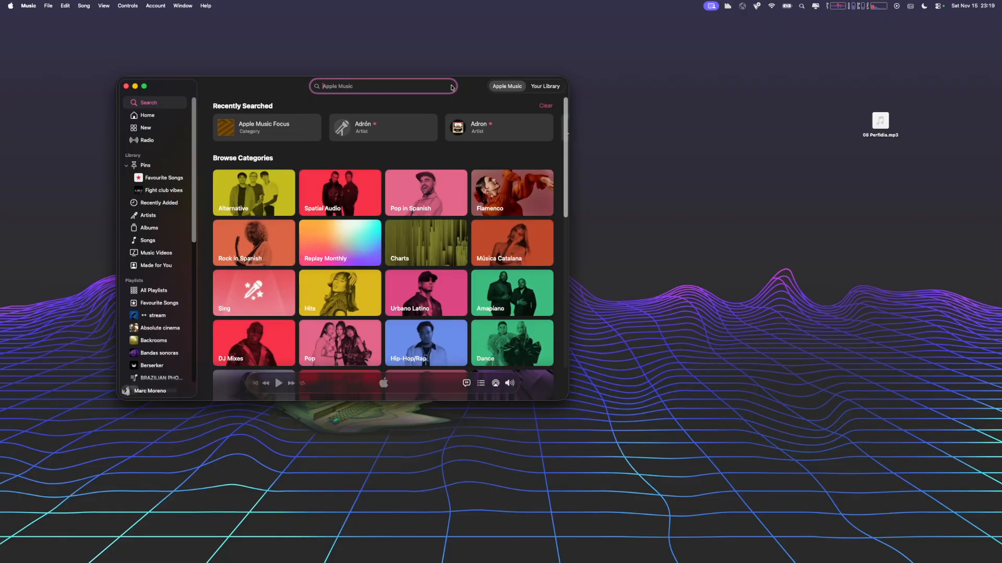
{"action": "left_click", "coordinate": [480, 81]}
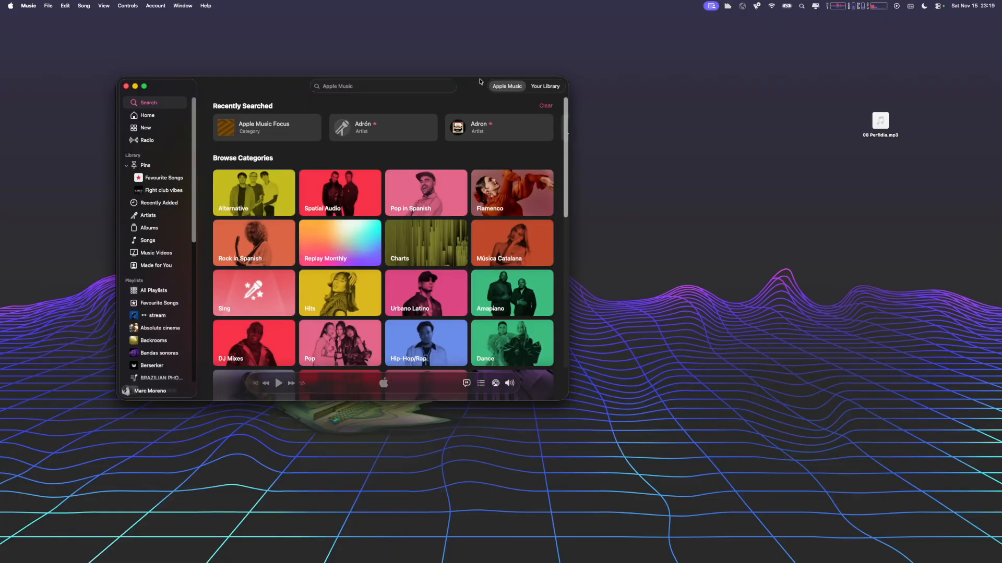
{"action": "left_click_drag", "start_coordinate": [471, 89], "coordinate": [463, 88]}
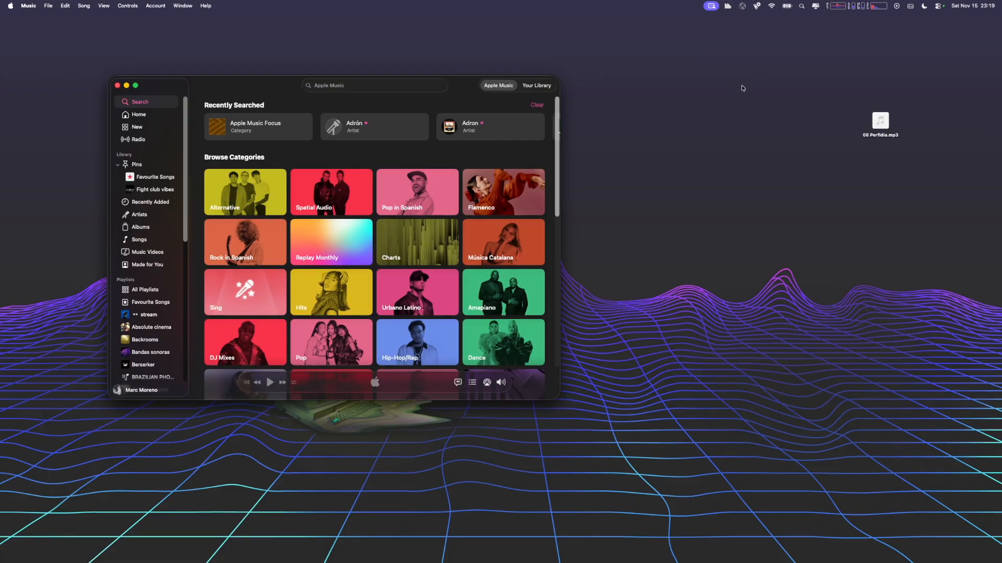
{"action": "left_click_drag", "start_coordinate": [759, 65], "coordinate": [923, 193]}
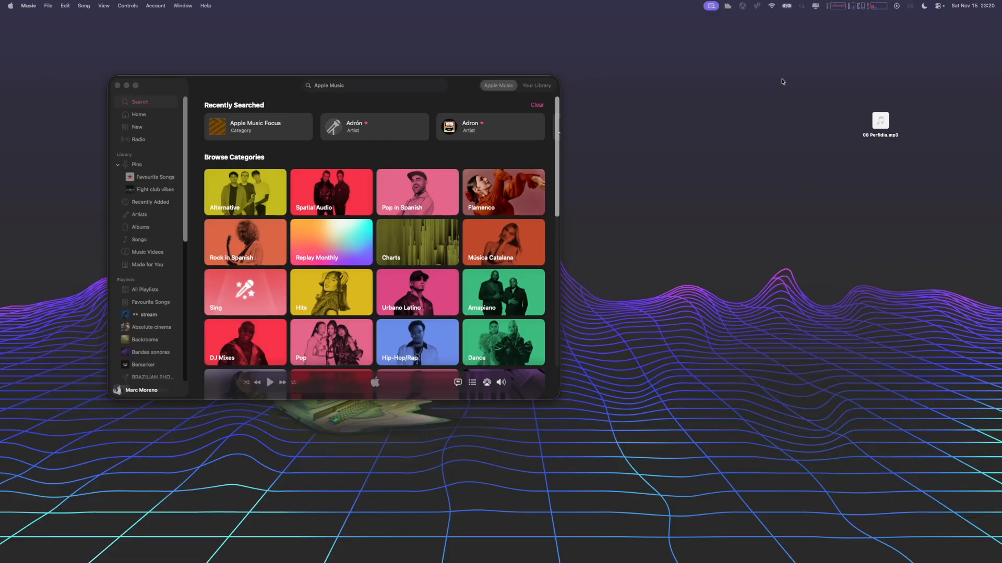
{"action": "left_click", "coordinate": [793, 136]}
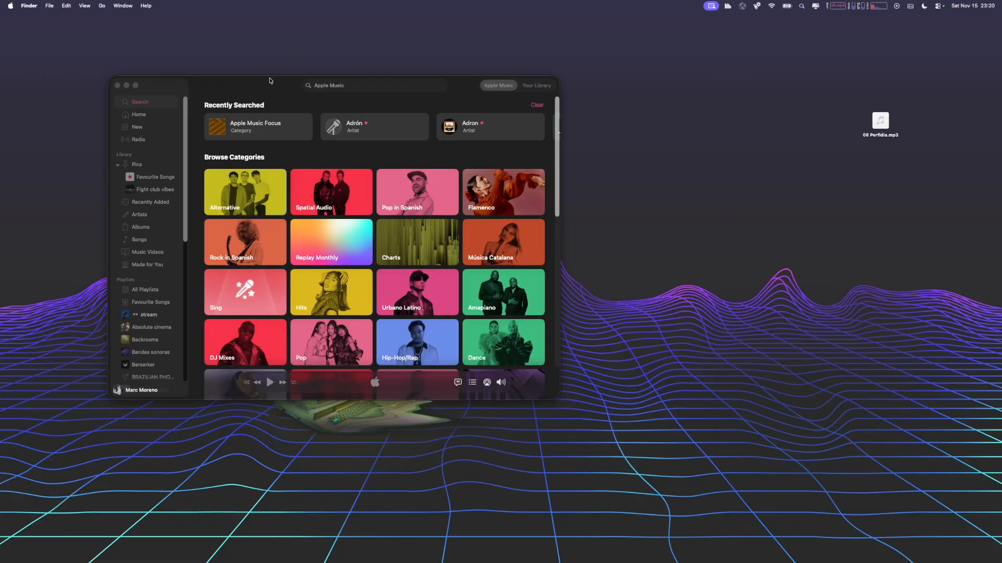
Open the Music settings and show the Files options with the media folder location.
{"action": "left_click", "coordinate": [256, 92]}
{"action": "left_click", "coordinate": [29, 6]}
{"action": "left_click", "coordinate": [32, 33]}
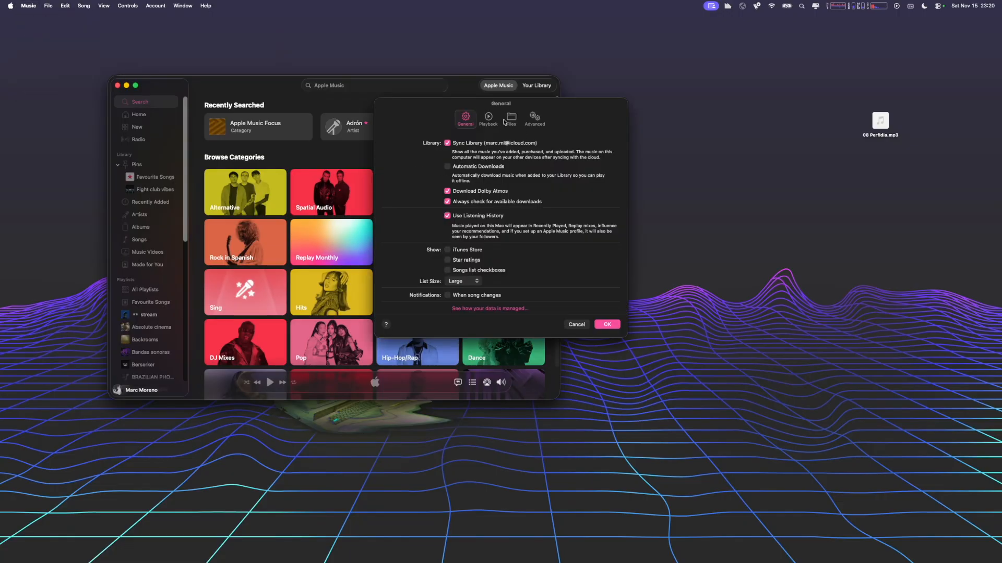
{"action": "left_click", "coordinate": [511, 120]}
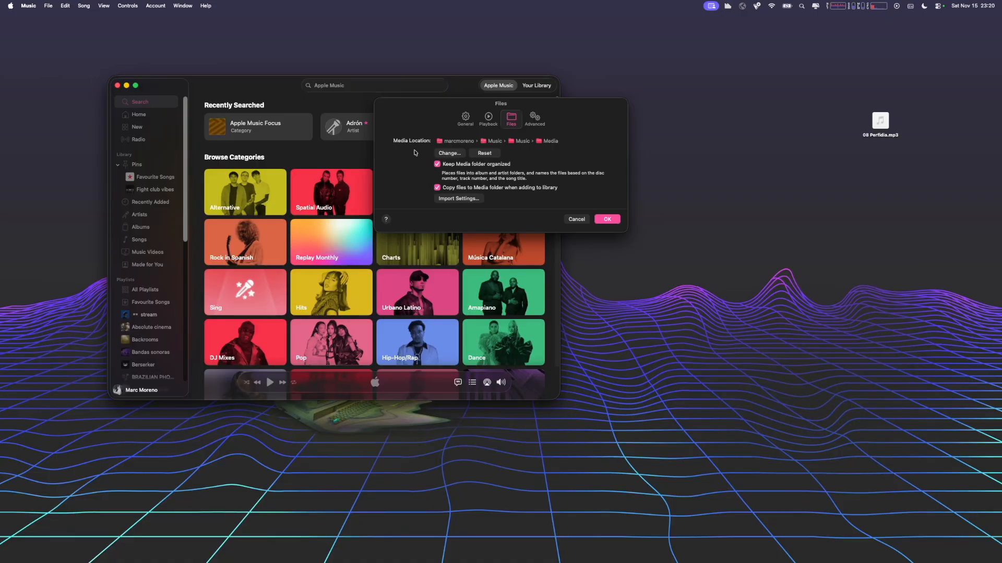
In Finder, go to the Media folder of the Music library and open its Automatically Add to Music folder.
{"action": "left_click_drag", "start_coordinate": [668, 562], "coordinate": [770, 159]}
{"action": "left_click", "coordinate": [680, 192]}
{"action": "double_click", "coordinate": [681, 192]}
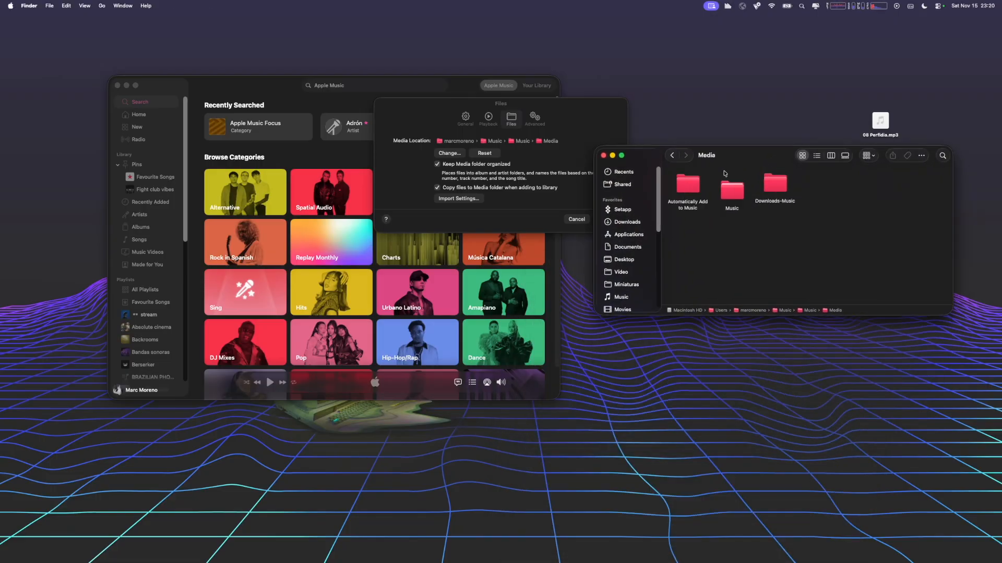
{"action": "left_click", "coordinate": [687, 183]}
{"action": "left_click_drag", "start_coordinate": [688, 180], "coordinate": [688, 180]}
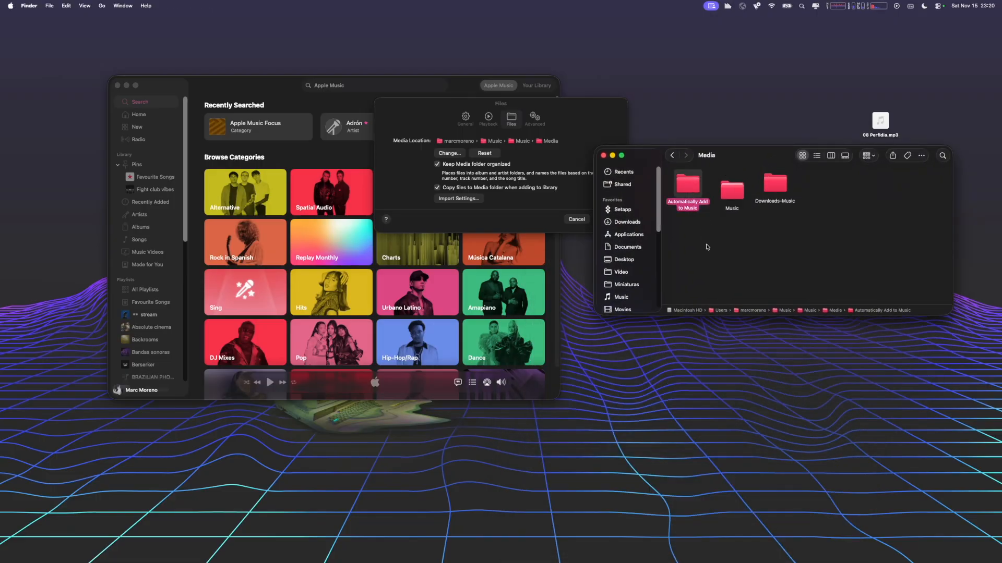
{"action": "left_click", "coordinate": [706, 244]}
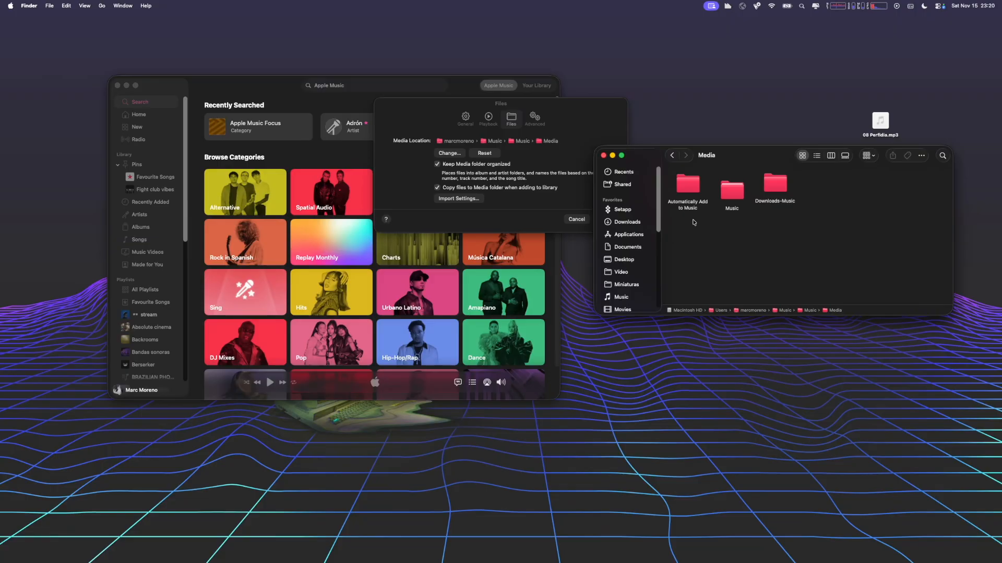
{"action": "double_click", "coordinate": [688, 186]}
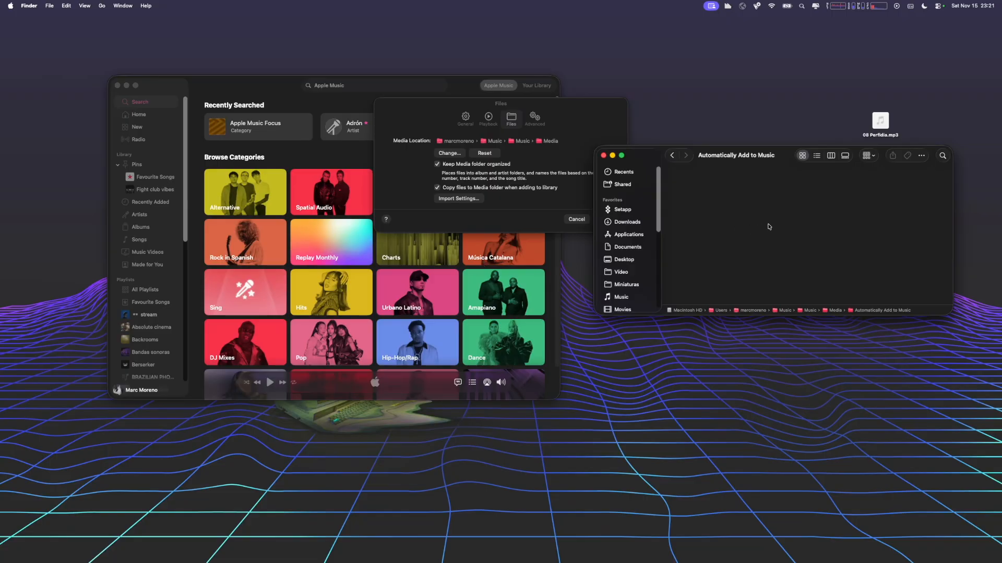
Accept and close the Music settings, and place the Finder window beside the Music window.
{"action": "left_click_drag", "start_coordinate": [736, 161], "coordinate": [752, 256]}
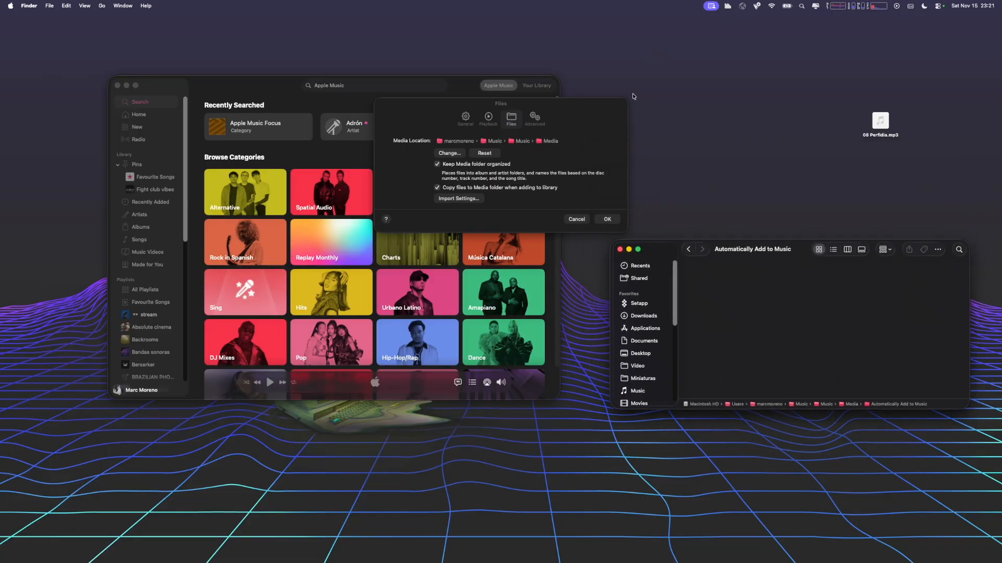
{"action": "left_click", "coordinate": [607, 219]}
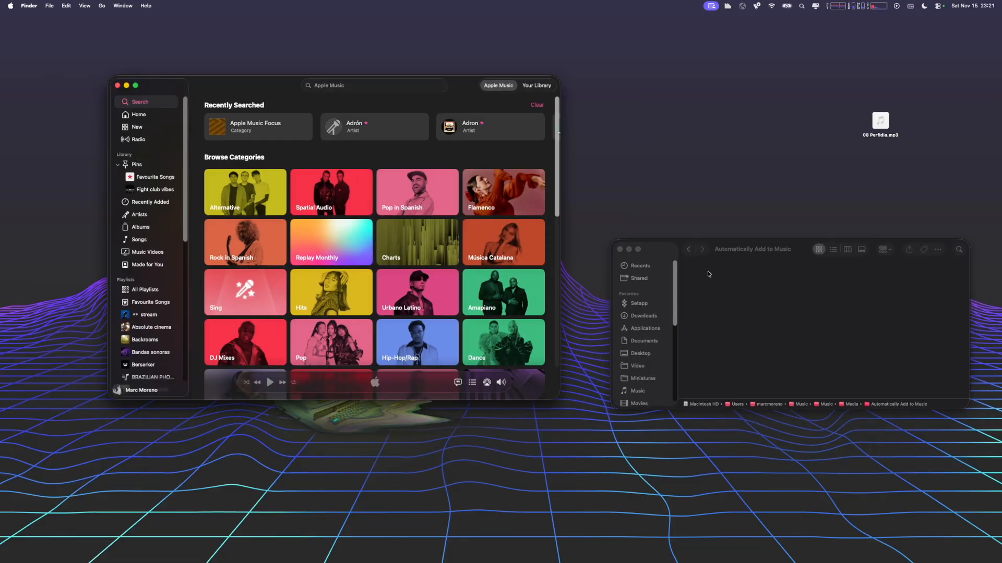
{"action": "left_click_drag", "start_coordinate": [725, 254], "coordinate": [668, 229]}
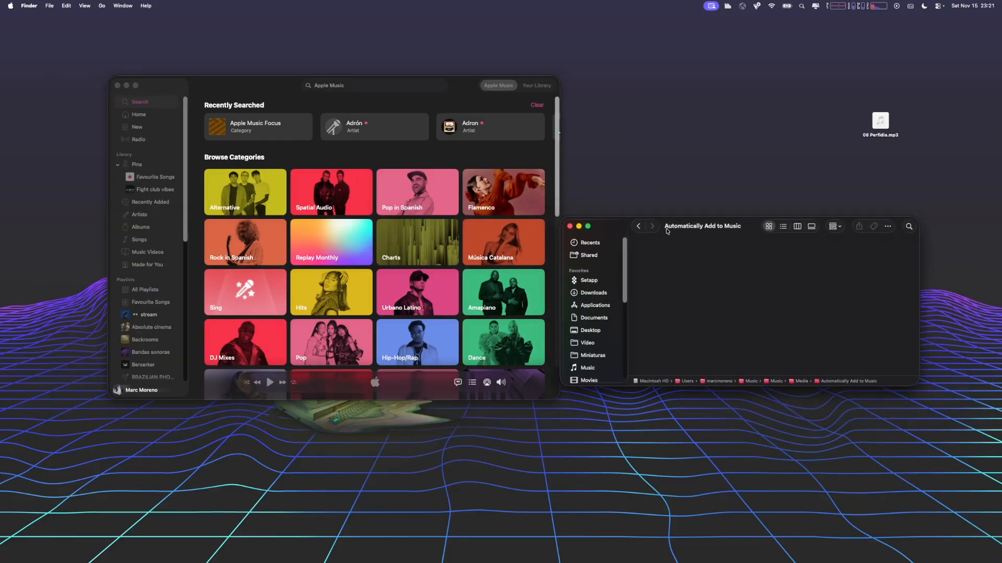
Retrace the path from the home Music folder through Music and Media, and select the Automatically Add to Music folder.
{"action": "left_click", "coordinate": [640, 228]}
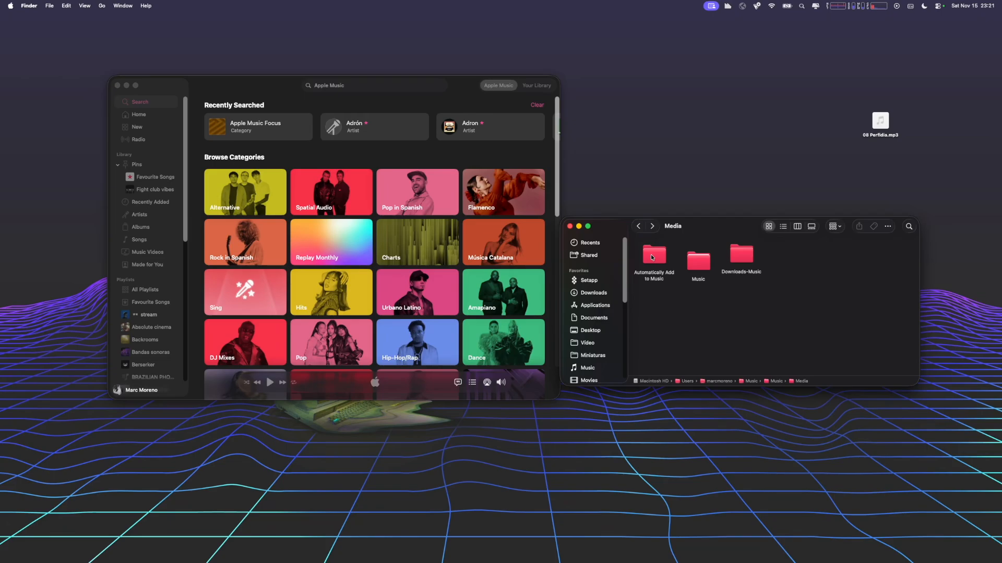
{"action": "left_click", "coordinate": [639, 226]}
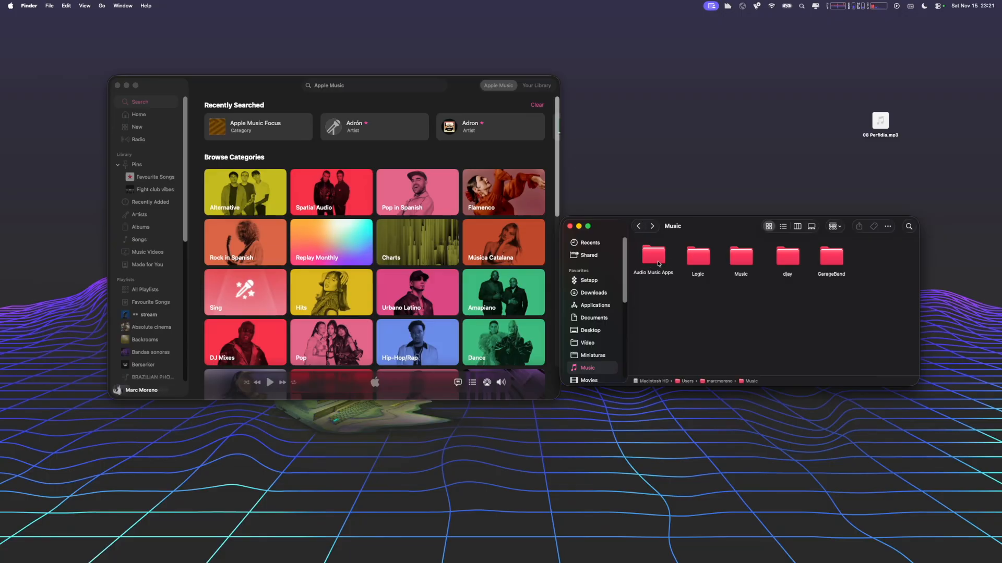
{"action": "double_click", "coordinate": [736, 256]}
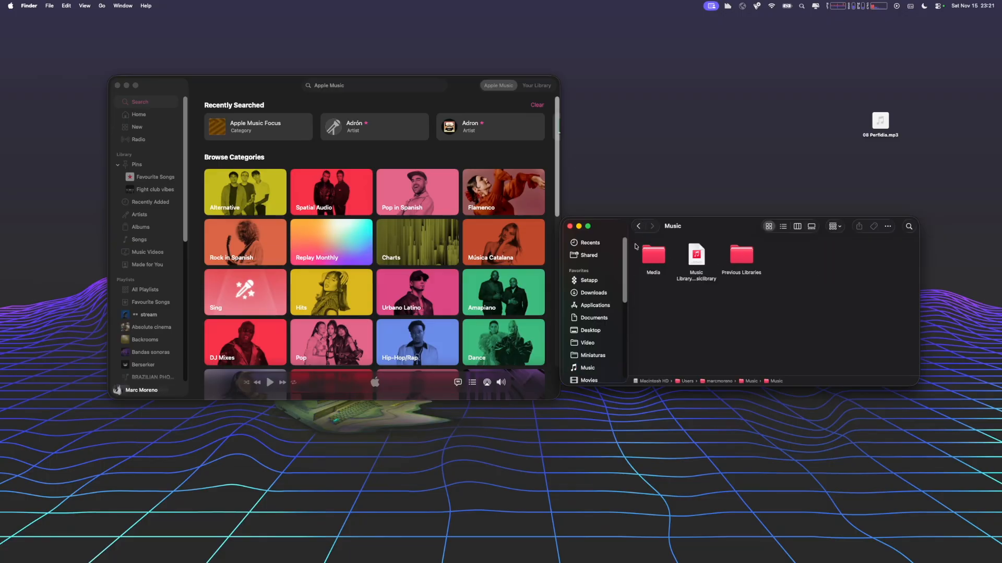
{"action": "double_click", "coordinate": [651, 256]}
{"action": "left_click", "coordinate": [651, 258]}
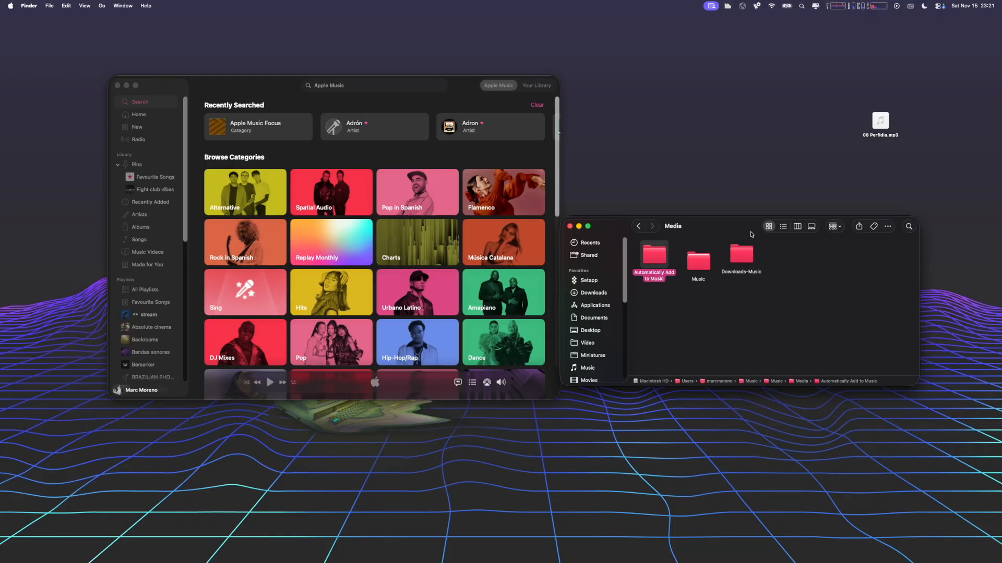
Move 08 Perfidia.mp3 from the desktop into the Automatically Add to Music folder.
{"action": "left_click_drag", "start_coordinate": [750, 232], "coordinate": [794, 235]}
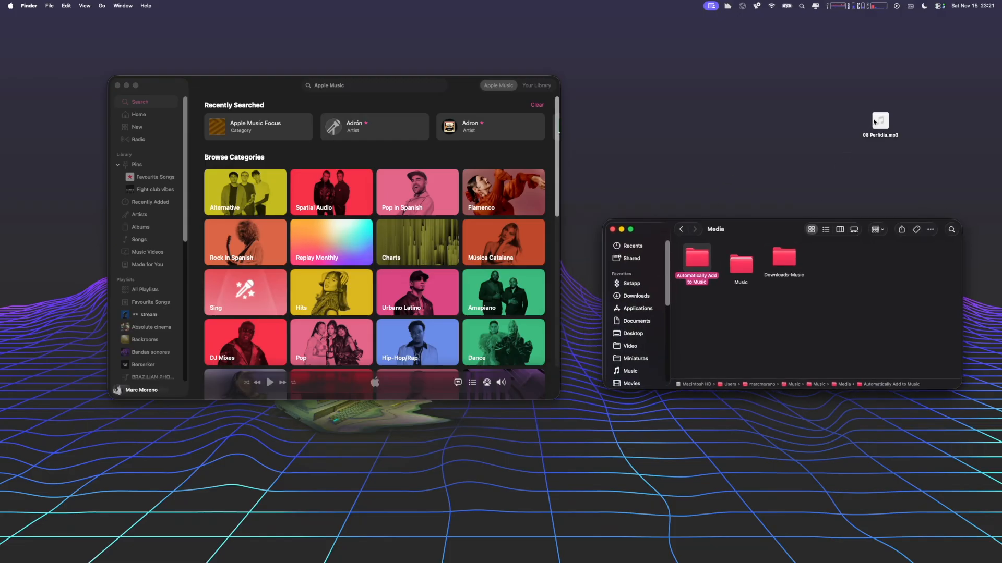
{"action": "left_click_drag", "start_coordinate": [874, 121], "coordinate": [733, 197]}
{"action": "left_click_drag", "start_coordinate": [693, 260], "coordinate": [695, 260]}
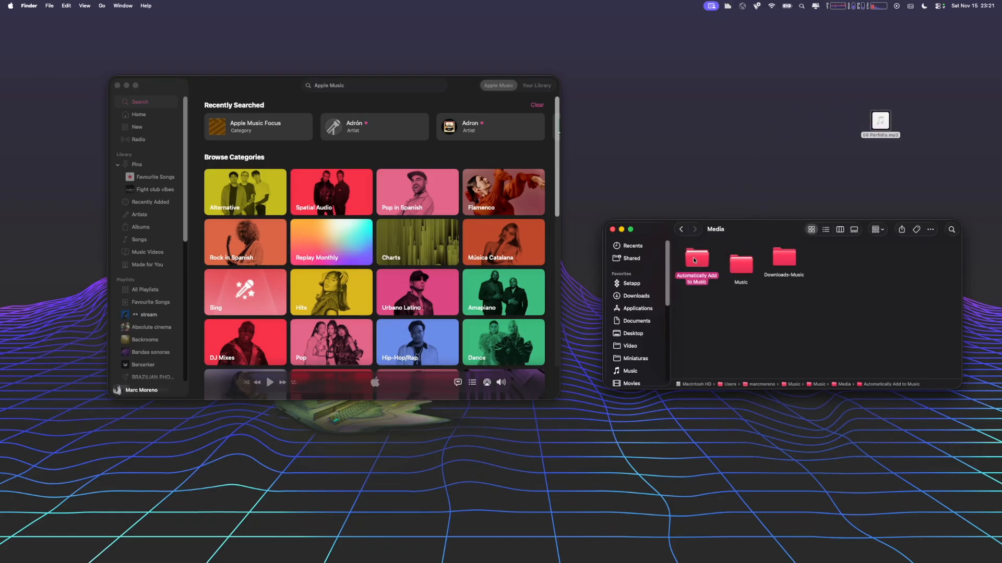
{"action": "left_click", "coordinate": [725, 187]}
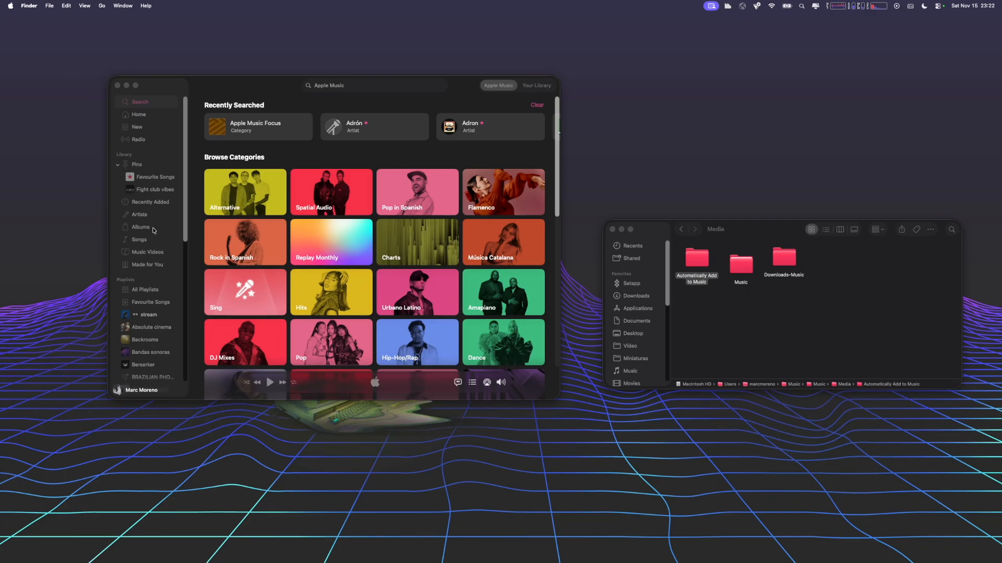
Switch to Music and check Recently Added for the imported song by opening its Unknown Album entry.
{"action": "left_click", "coordinate": [156, 205]}
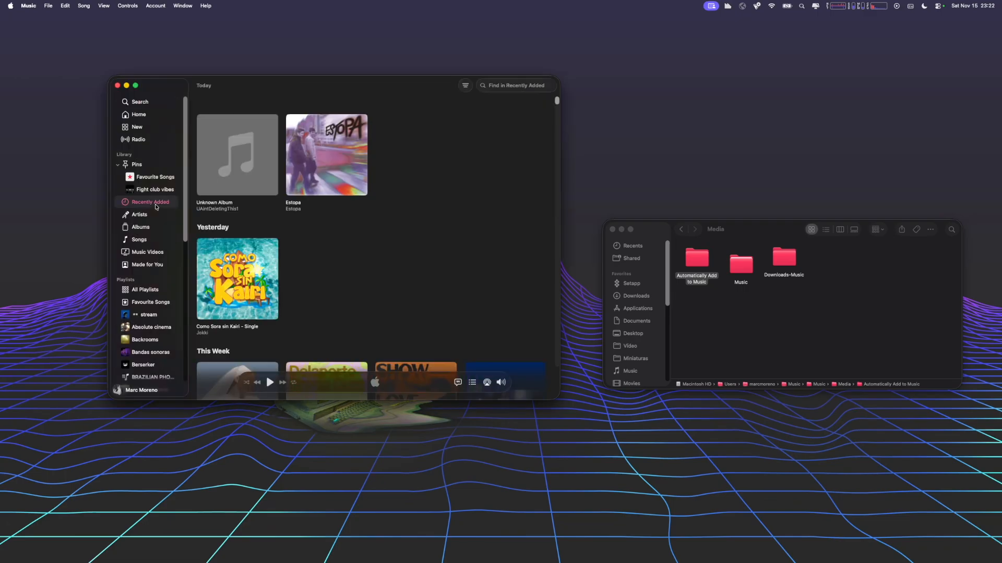
{"action": "left_click", "coordinate": [201, 139]}
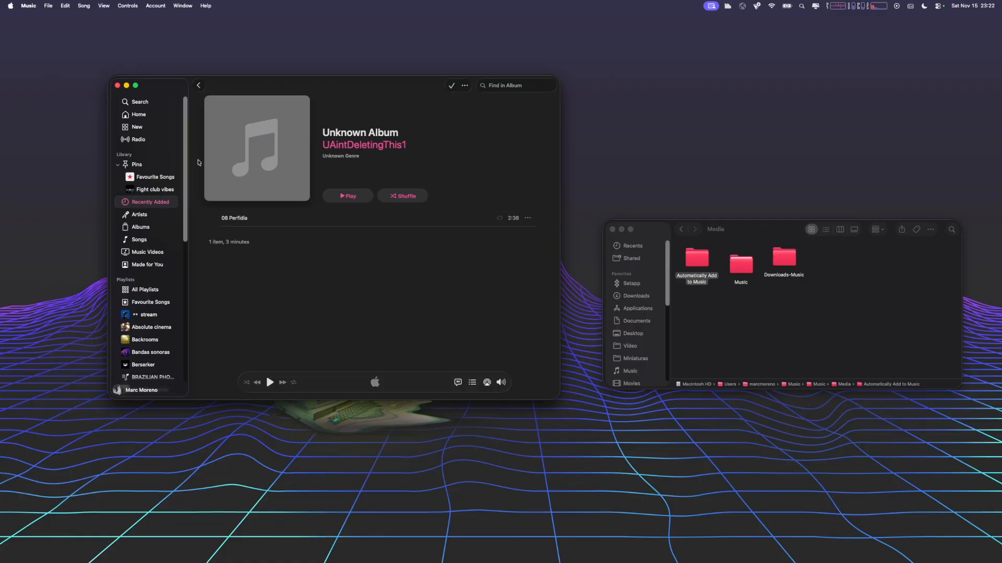
{"action": "left_click", "coordinate": [199, 85]}
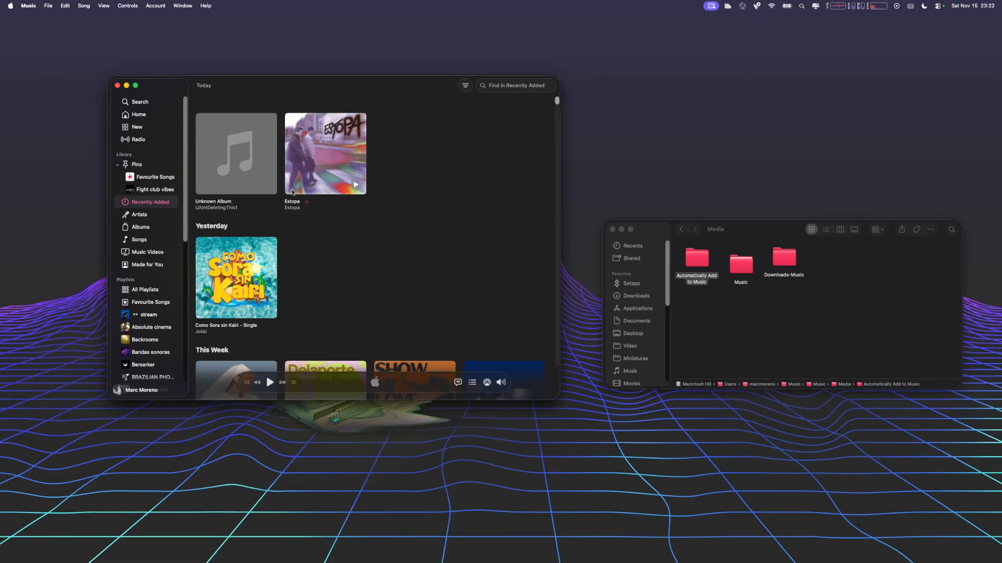
{"action": "left_click", "coordinate": [238, 158]}
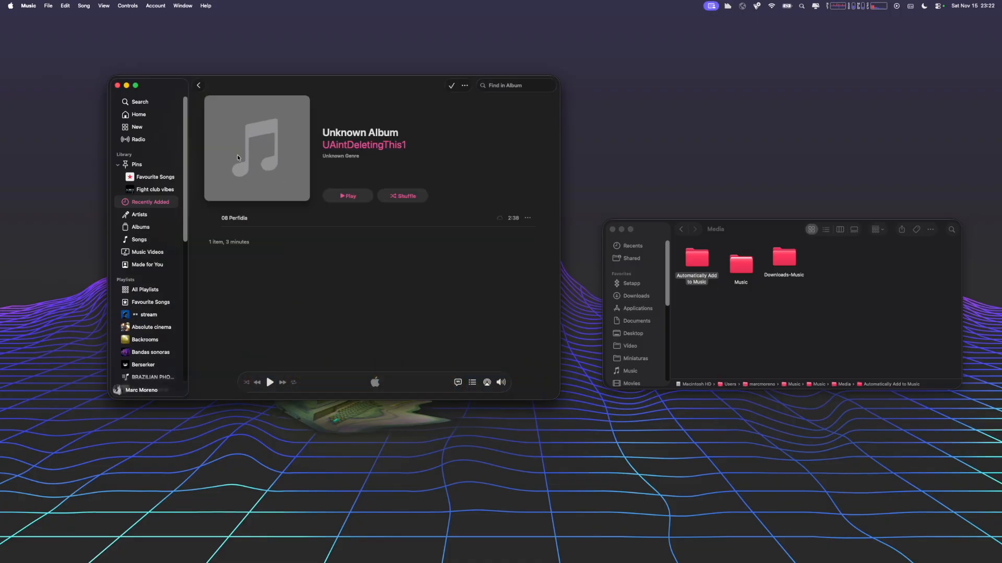
{"action": "left_click", "coordinate": [406, 130]}
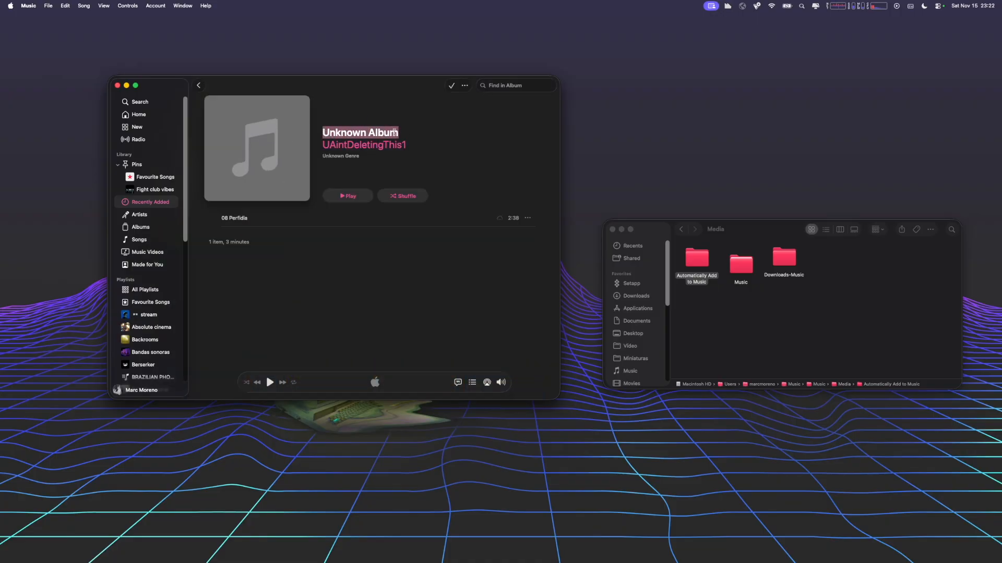
{"action": "left_click", "coordinate": [407, 133]}
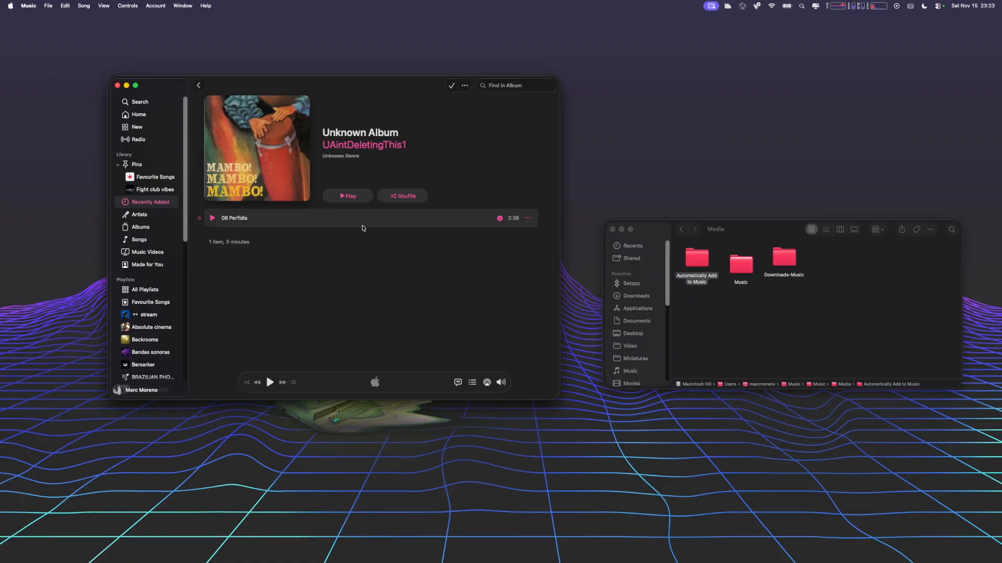
Open the song information for 08 Perfidia and review its artwork, details and title field options.
{"action": "left_click", "coordinate": [408, 216]}
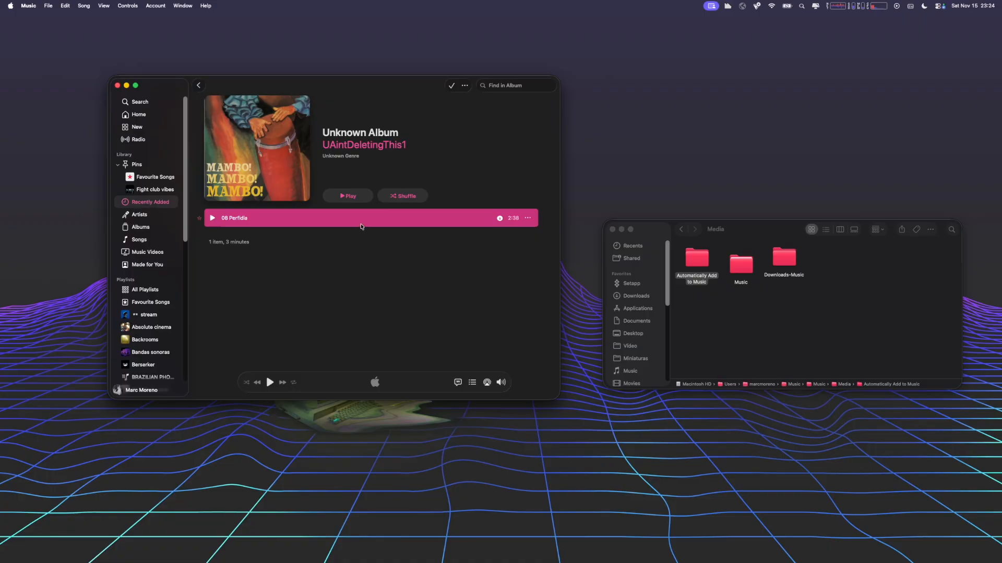
{"action": "key", "text": "super+i"}
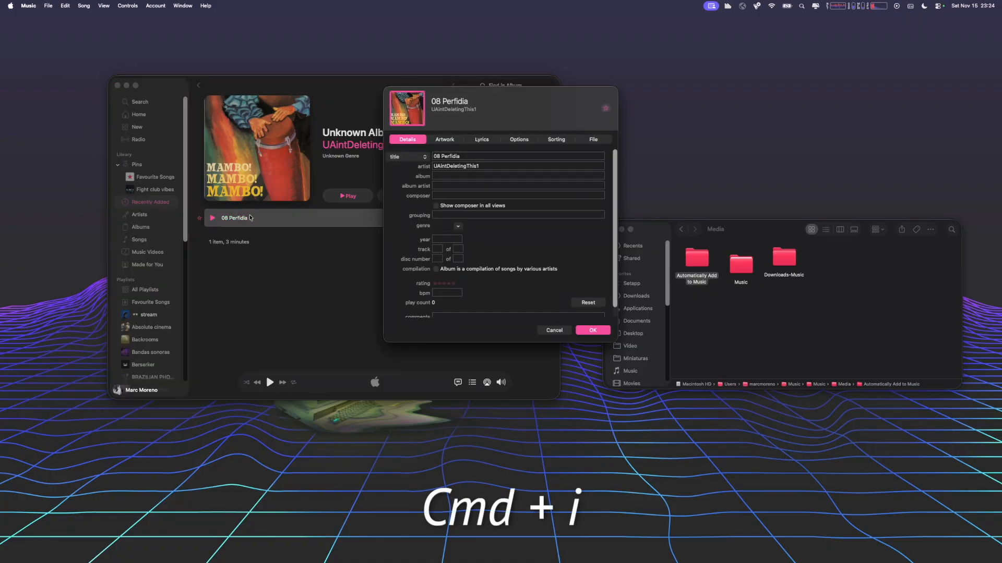
{"action": "left_click", "coordinate": [445, 139]}
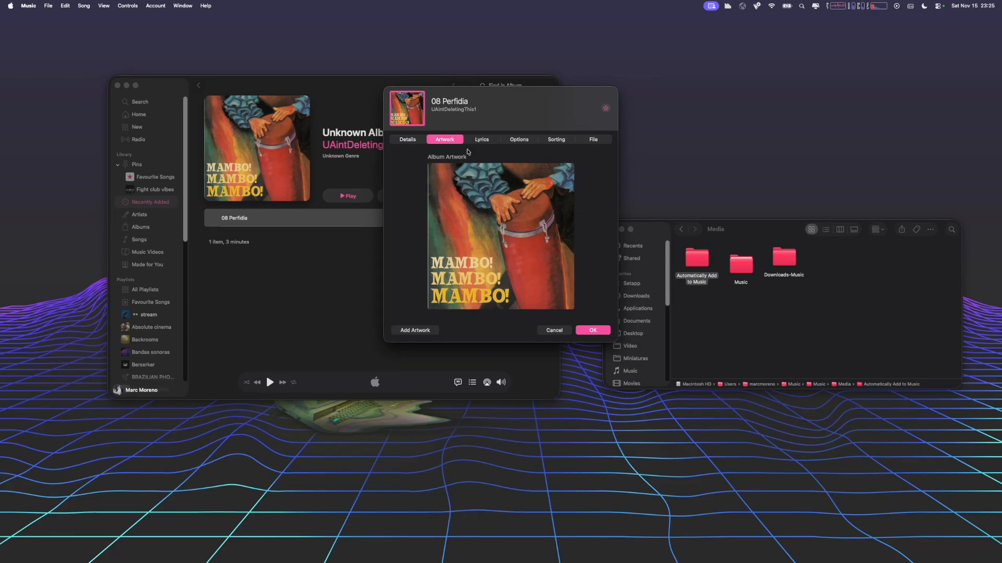
{"action": "left_click", "coordinate": [407, 140]}
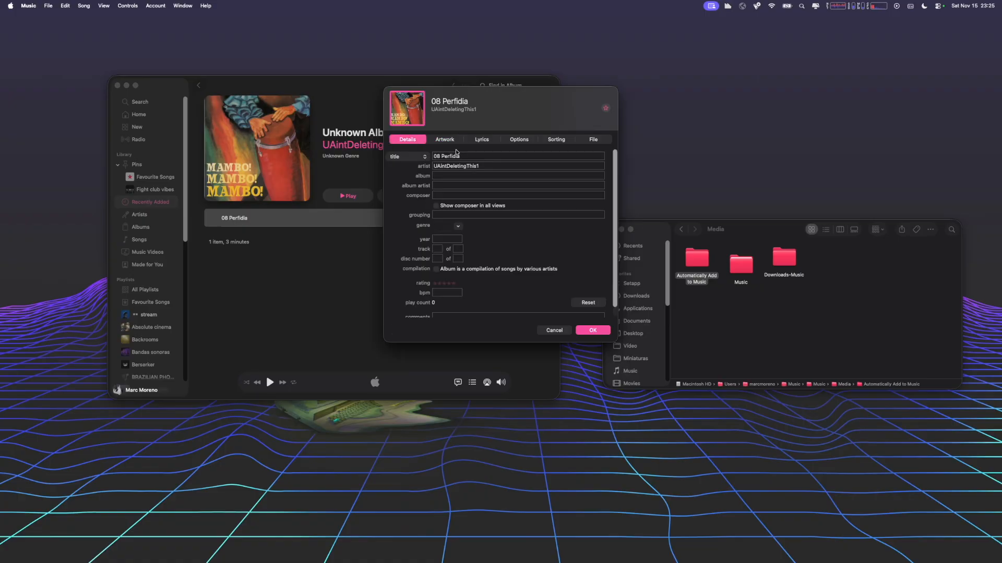
{"action": "left_click", "coordinate": [425, 156]}
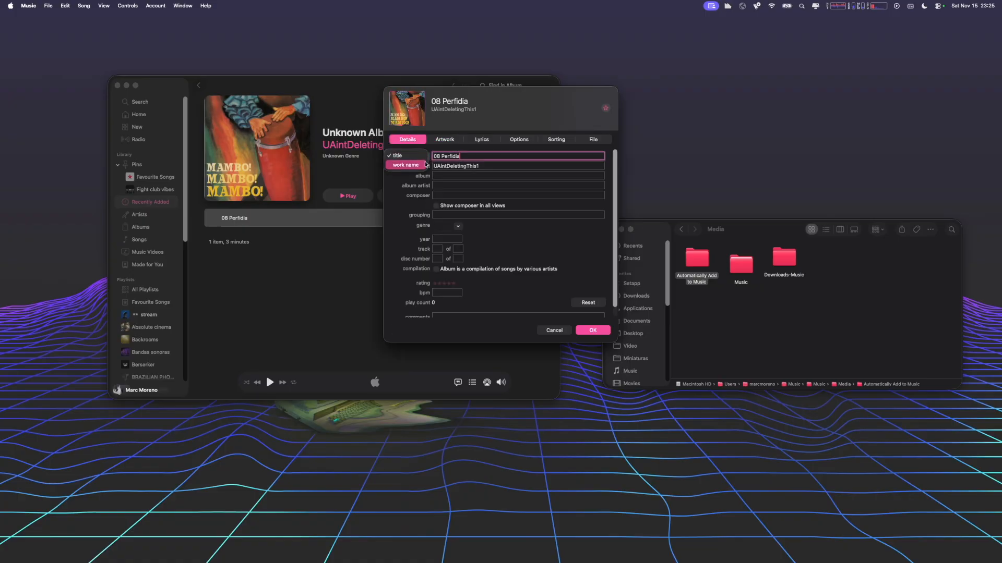
{"action": "left_click", "coordinate": [419, 157]}
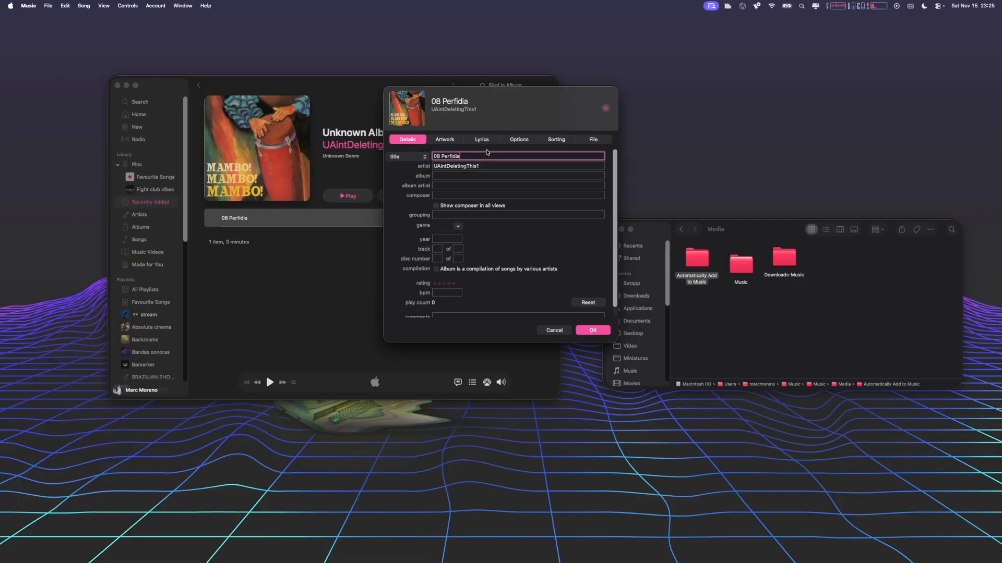
Replace the artist of 08 Perfidia with Angel Batista.
{"action": "left_click", "coordinate": [490, 165]}
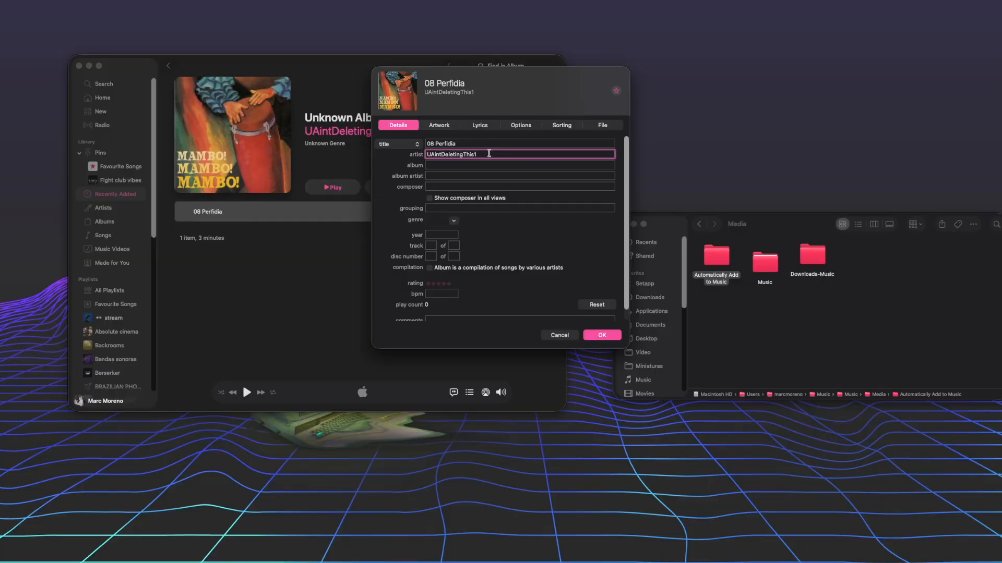
{"action": "left_click_drag", "start_coordinate": [489, 154], "coordinate": [431, 152]}
{"action": "key", "text": "BackSpace"}
{"action": "type", "text": "Agn"}
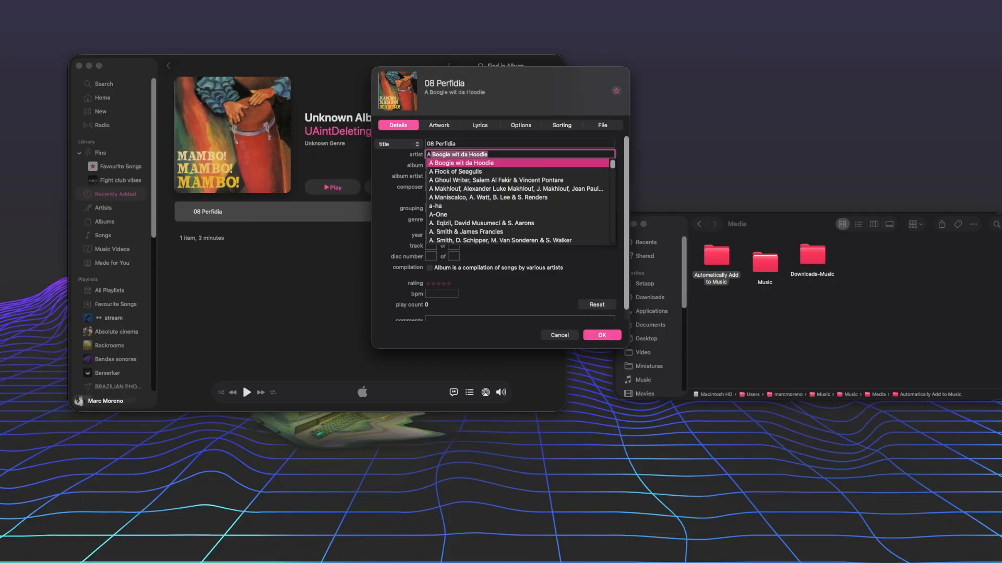
{"action": "key", "text": "BackSpace"}
{"action": "key", "text": "BackSpace"}
{"action": "type", "text": "ngel Batista"}
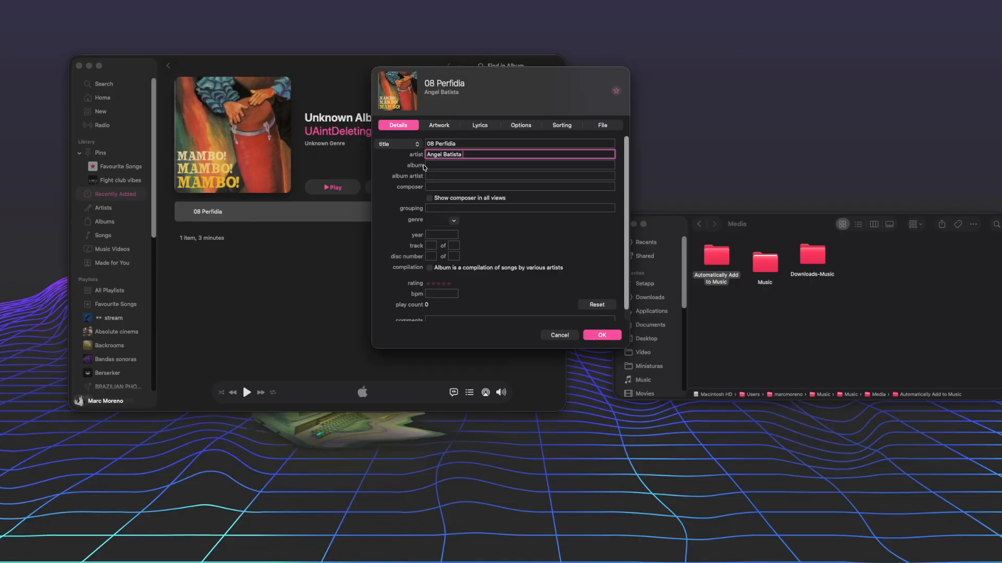
Set the song's album to Dexter for Orchestra - EP and look over the remaining detail fields.
{"action": "left_click", "coordinate": [427, 165]}
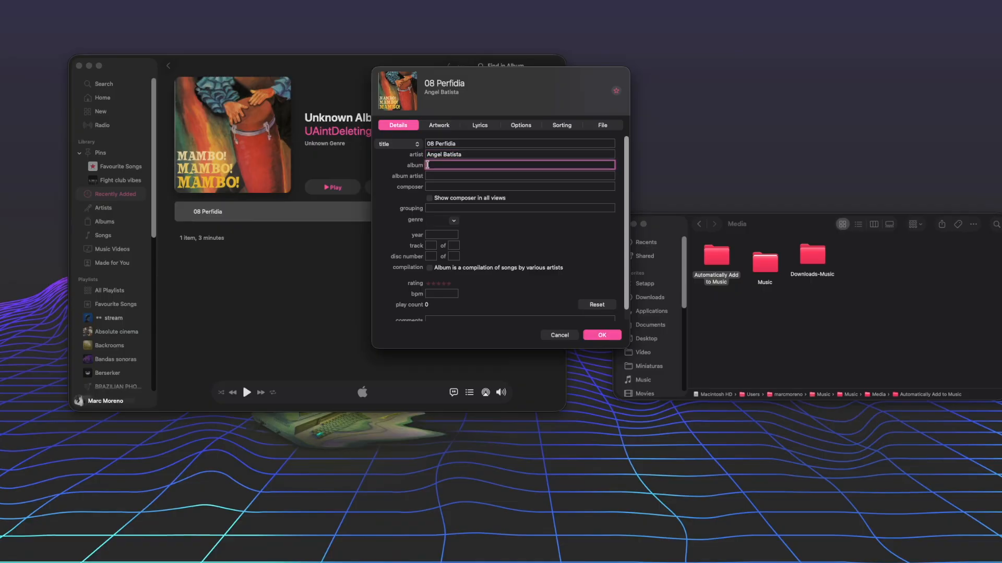
{"action": "type", "text": "L"}
{"action": "type", "text": "Dexter for Orchestra - EP"}
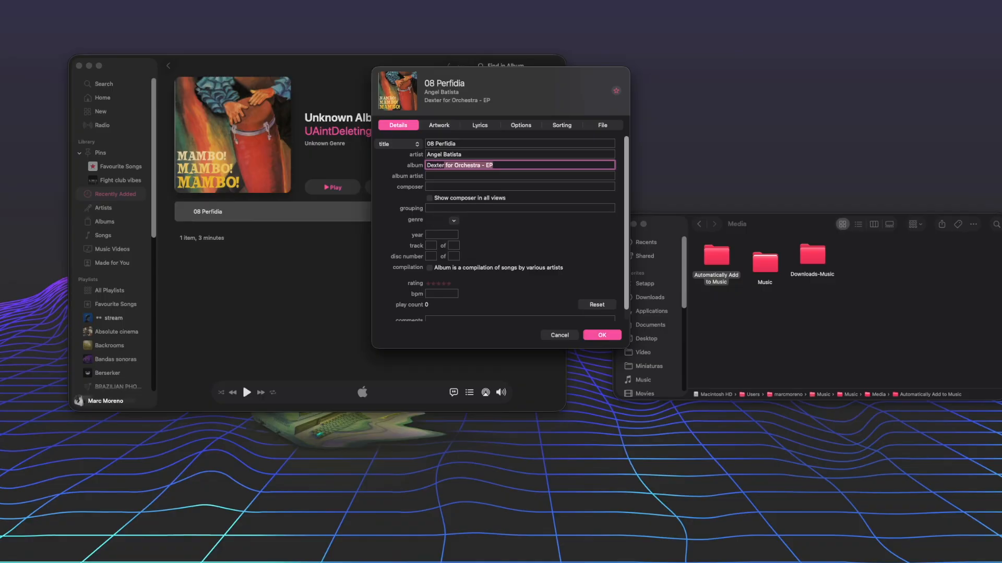
{"action": "key", "text": "Tab"}
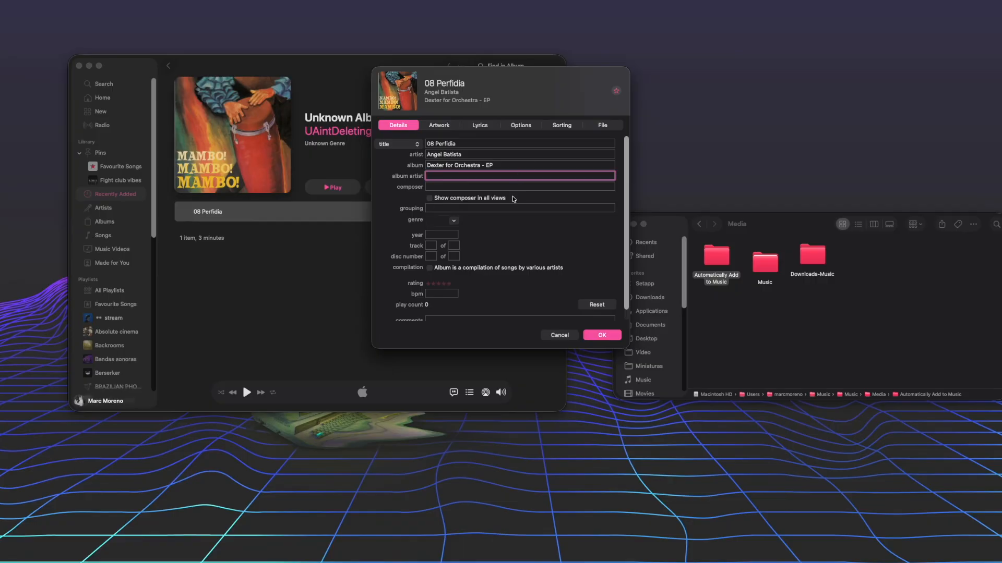
{"action": "scroll", "coordinate": [503, 239], "scroll_direction": "down", "scroll_amount": 2}
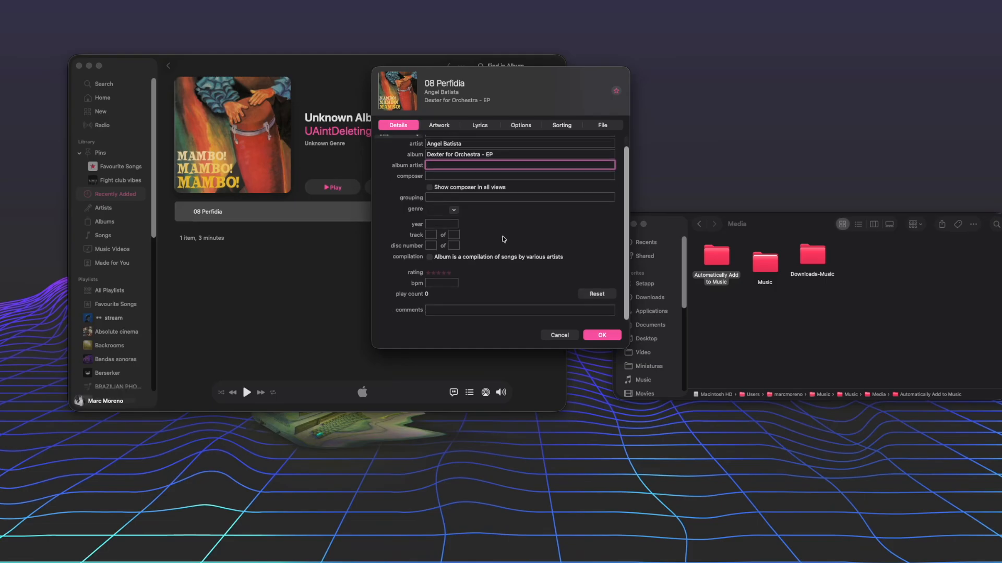
{"action": "scroll", "coordinate": [504, 239], "scroll_direction": "up", "scroll_amount": 2}
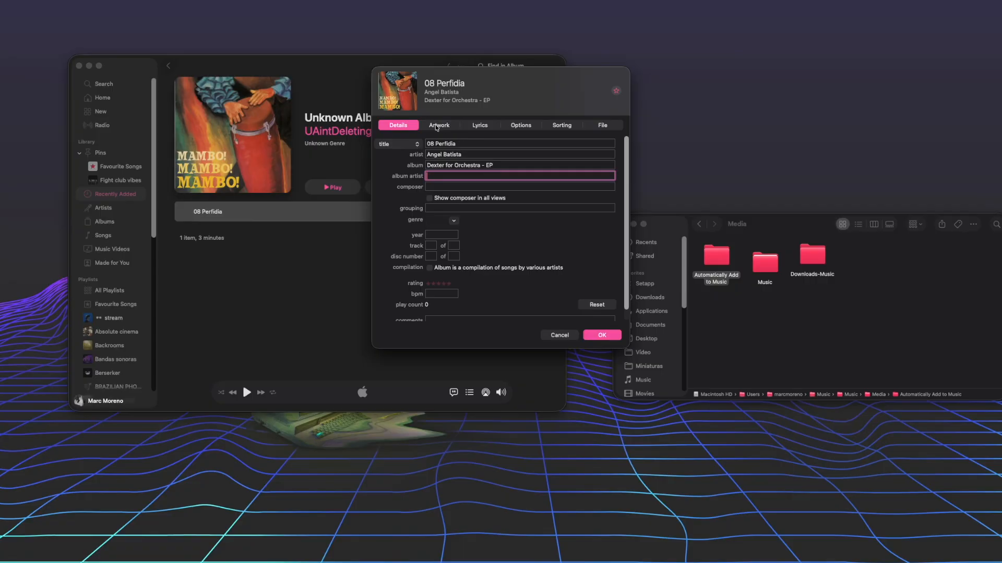
Add images-4.jpeg from Downloads as the song's album artwork and save the song information.
{"action": "left_click", "coordinate": [437, 126]}
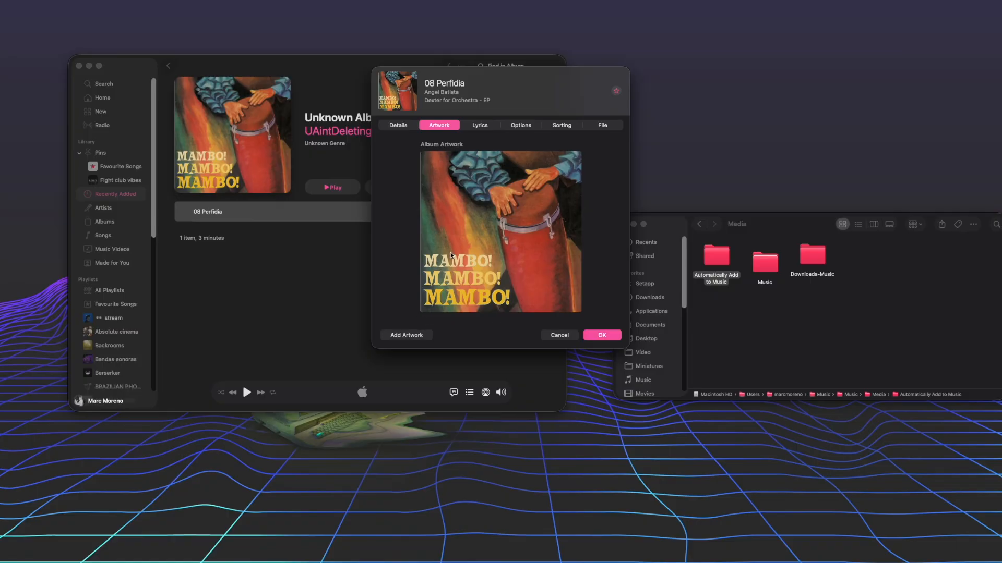
{"action": "left_click", "coordinate": [397, 335]}
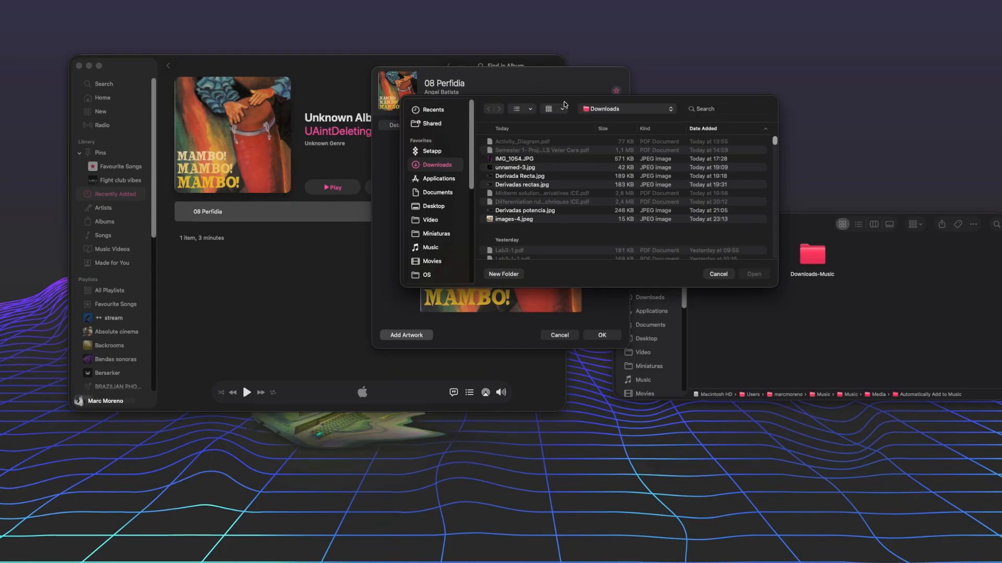
{"action": "left_click", "coordinate": [514, 219]}
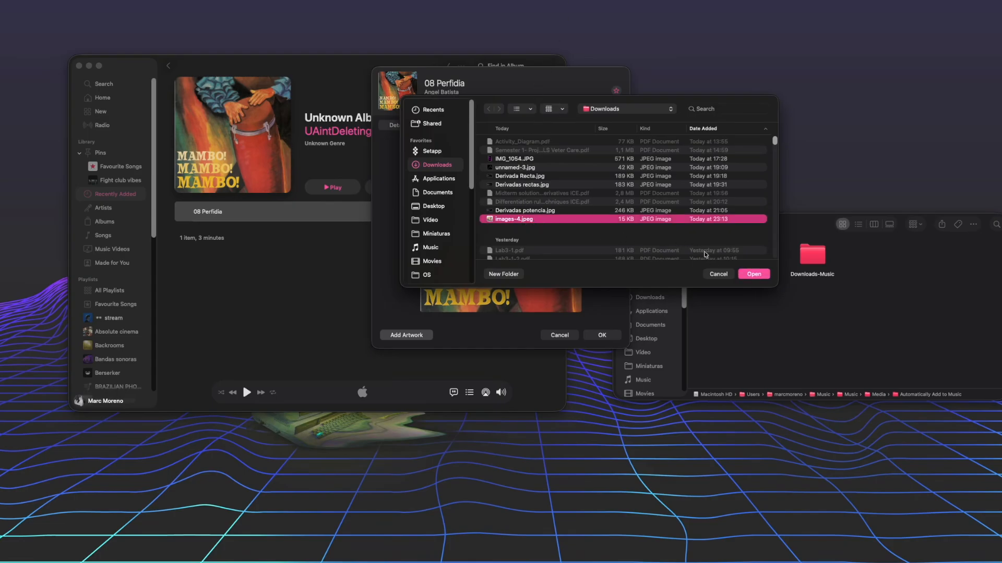
{"action": "left_click", "coordinate": [753, 274]}
{"action": "left_click", "coordinate": [521, 226]}
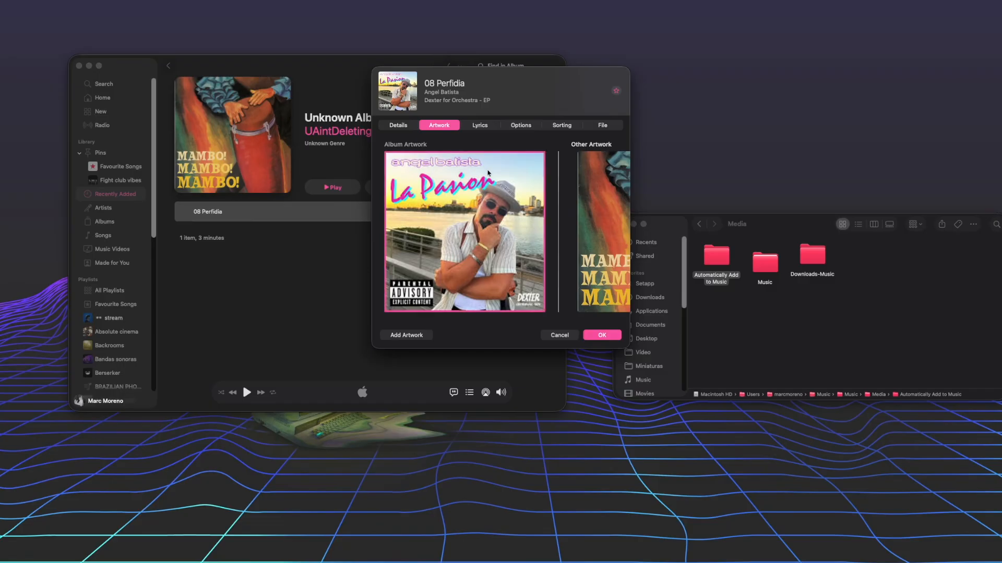
{"action": "left_click", "coordinate": [595, 335]}
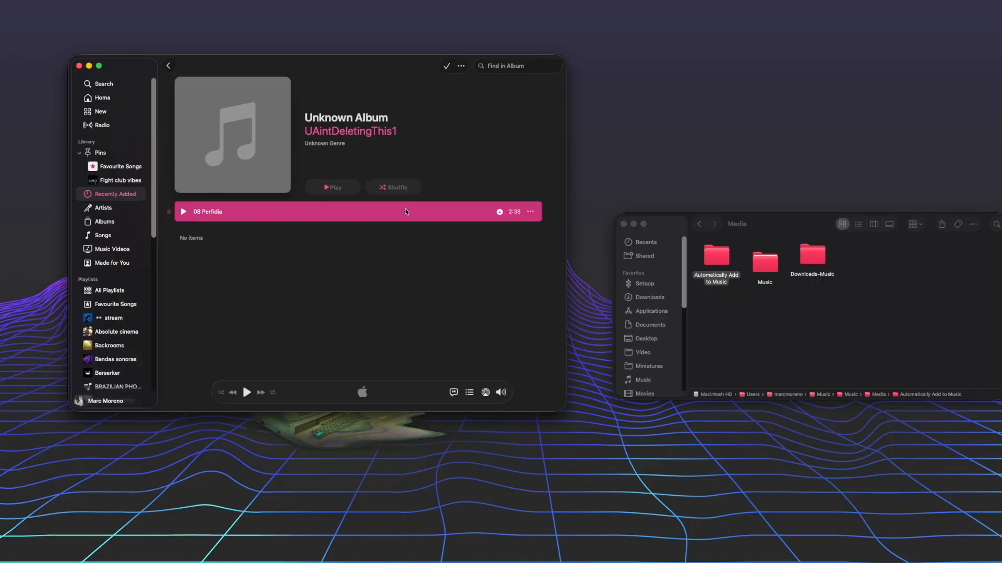
Reopen the song information for 08 Perfidia and review its lyrics, playback options and equalizer presets.
{"action": "key", "text": "super+i"}
{"action": "left_click", "coordinate": [480, 125]}
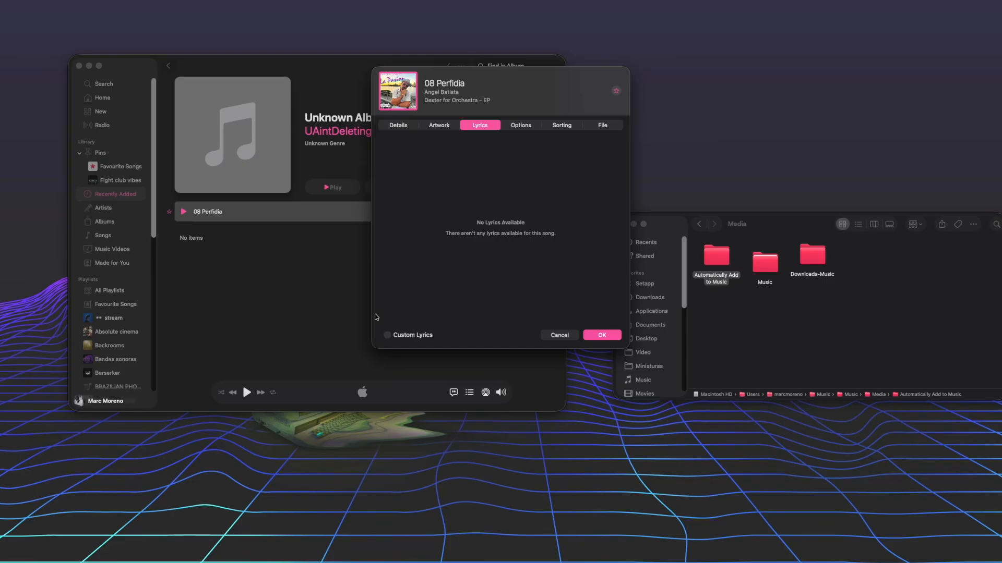
{"action": "left_click", "coordinate": [521, 125]}
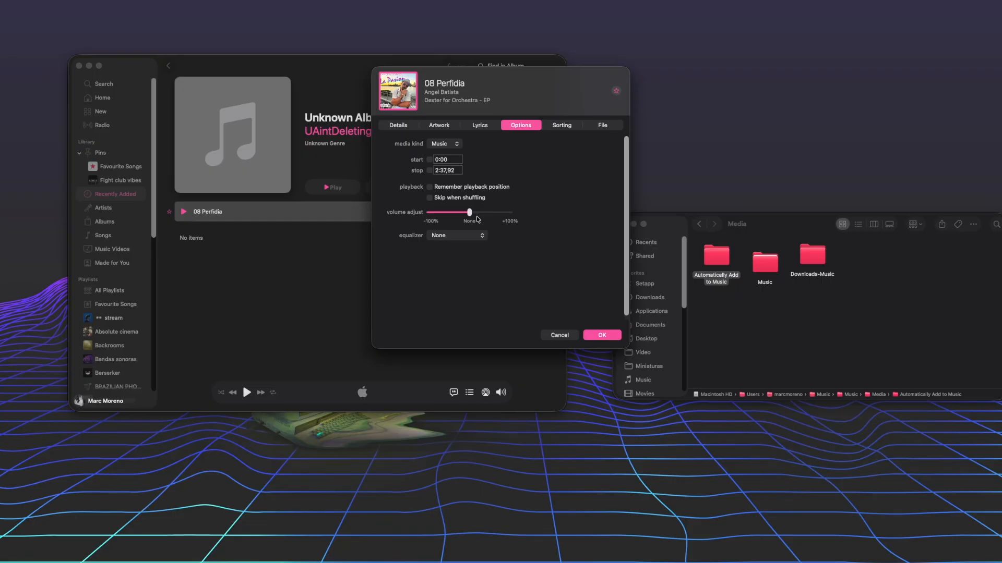
{"action": "left_click", "coordinate": [470, 235]}
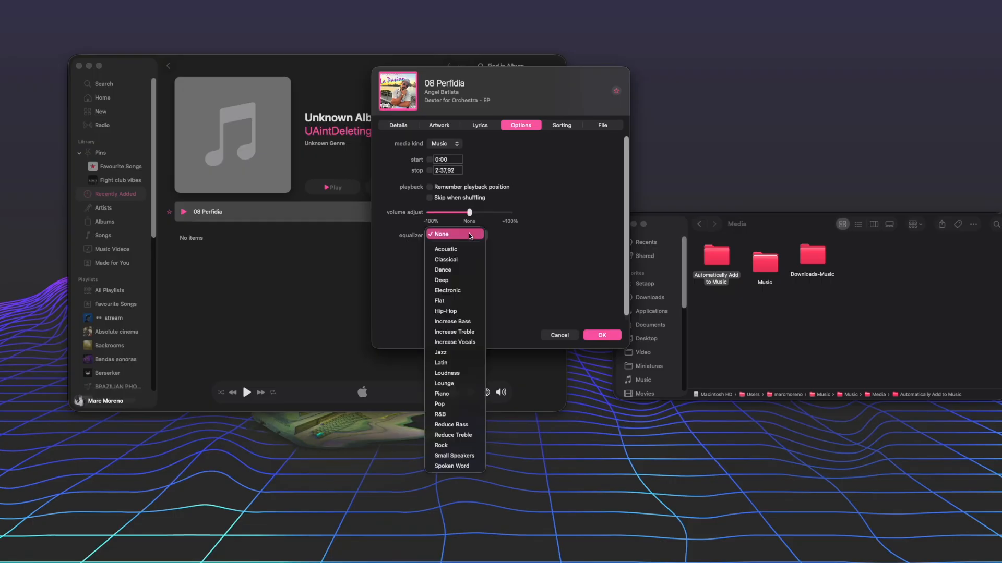
{"action": "left_click", "coordinate": [535, 269]}
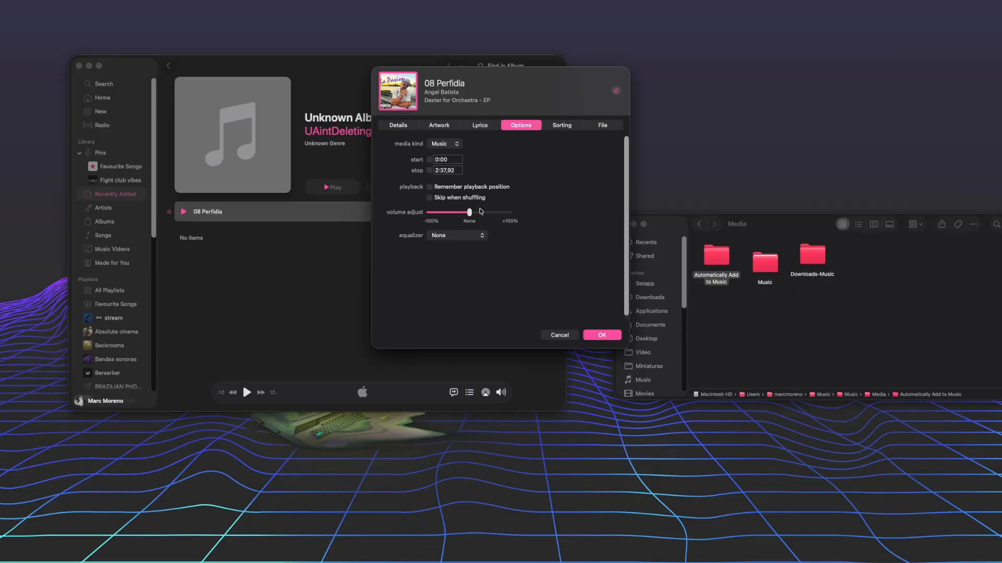
Review the song's sorting fields and file details with the dialog moved aside, and accept the dialog.
{"action": "left_click", "coordinate": [561, 126]}
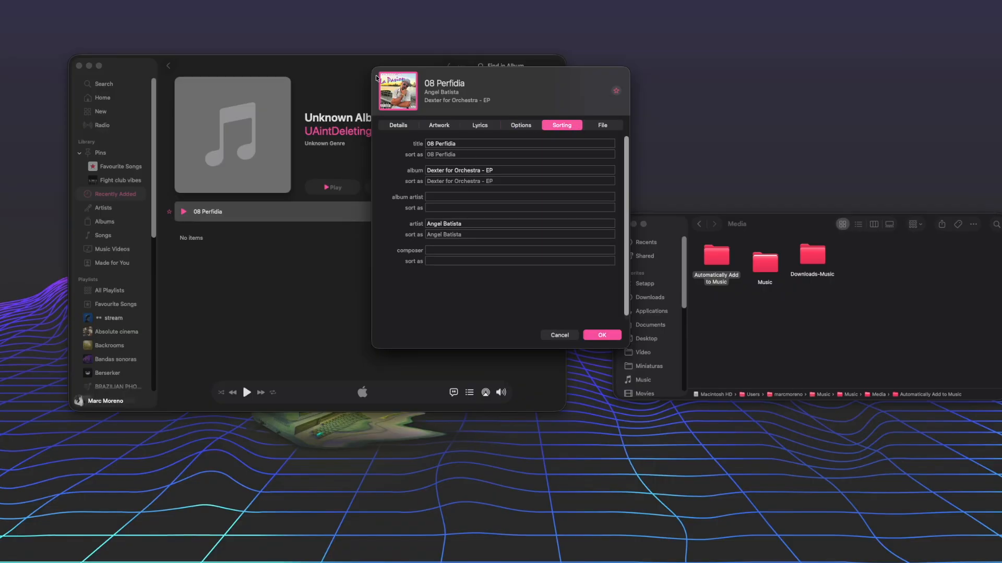
{"action": "left_click_drag", "start_coordinate": [481, 76], "coordinate": [584, 102]}
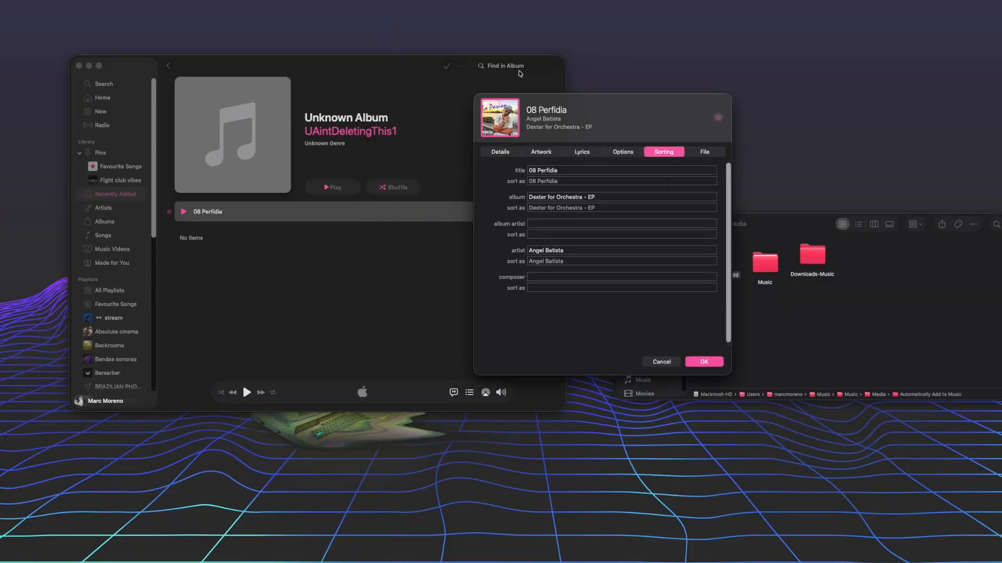
{"action": "left_click_drag", "start_coordinate": [601, 136], "coordinate": [556, 73]}
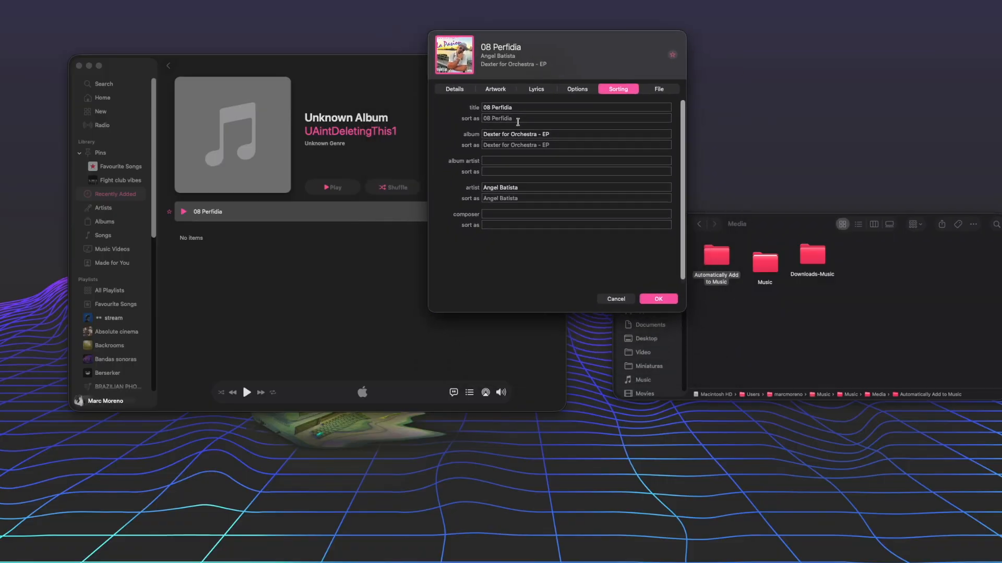
{"action": "left_click", "coordinate": [653, 90]}
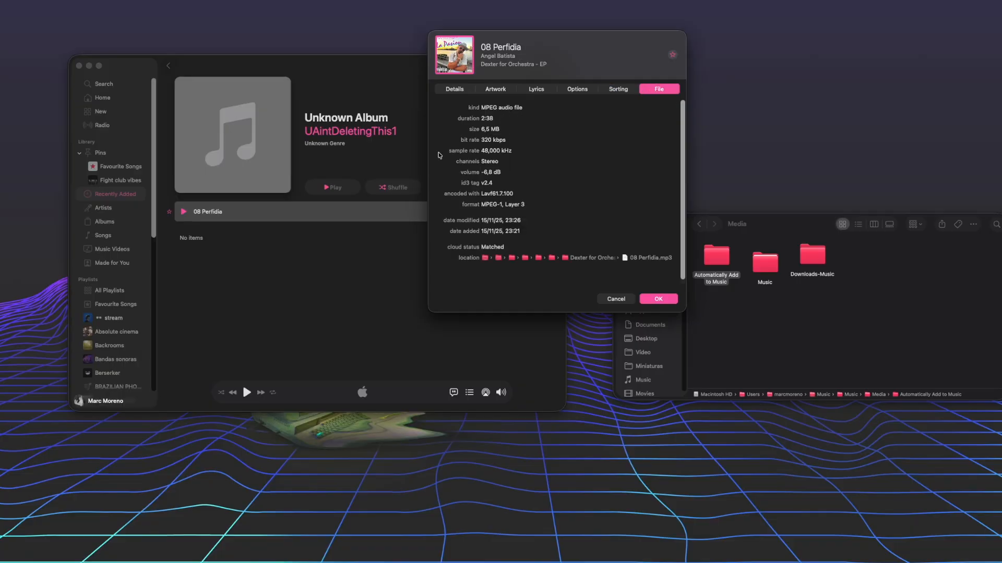
{"action": "left_click", "coordinate": [655, 300]}
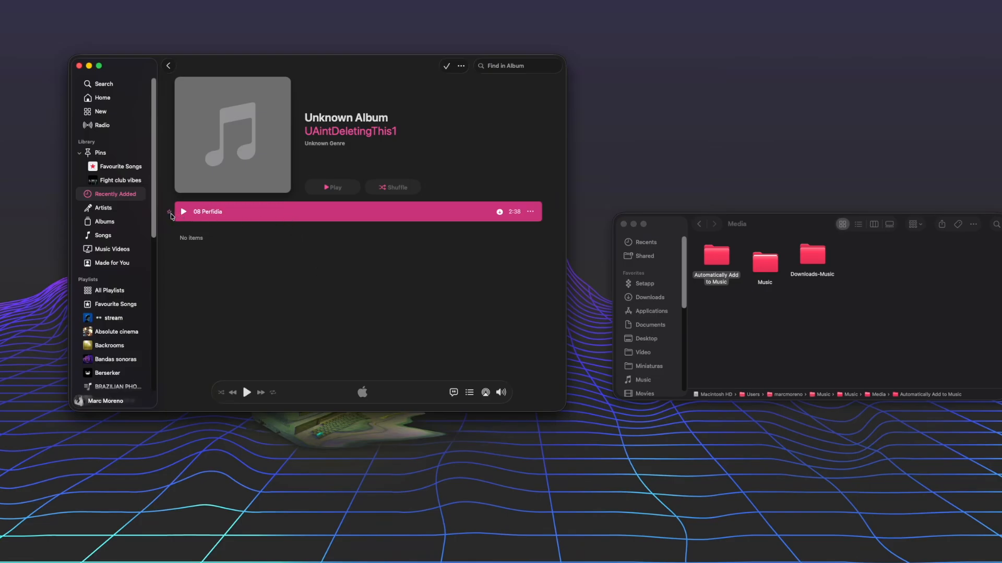
Search Your Library for 08 to find the edited song, and select the search text.
{"action": "left_click", "coordinate": [135, 303]}
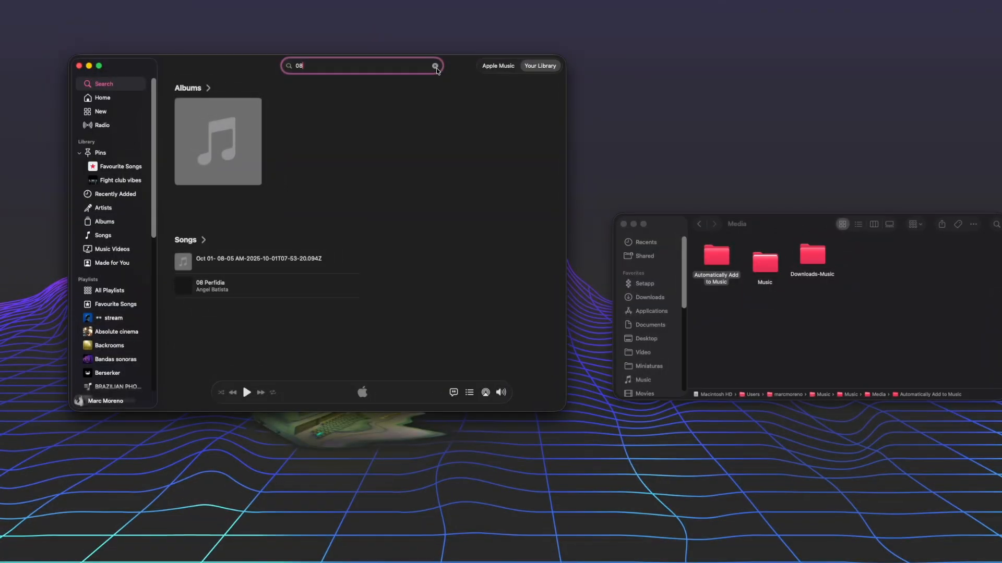
{"action": "key", "text": "super+a"}
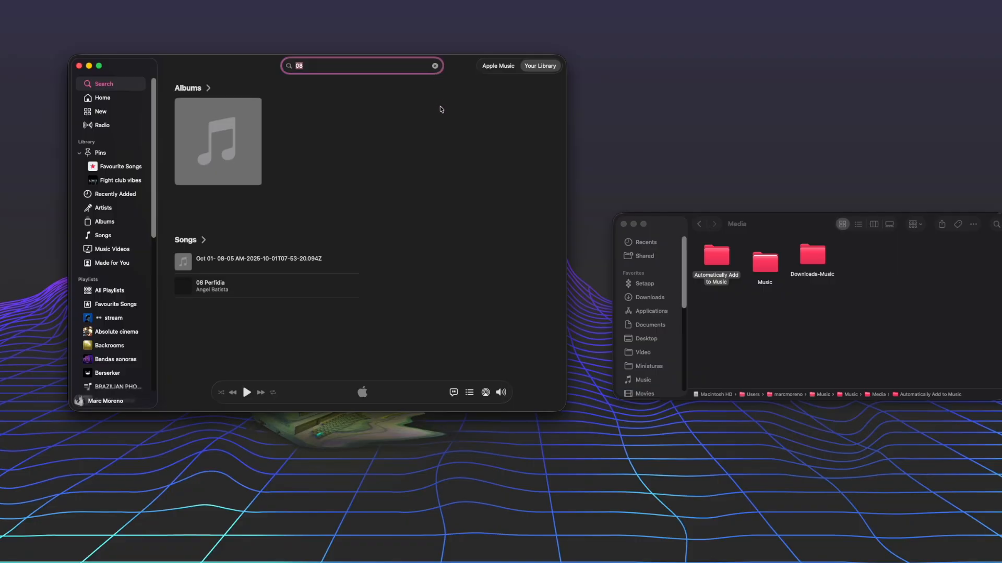